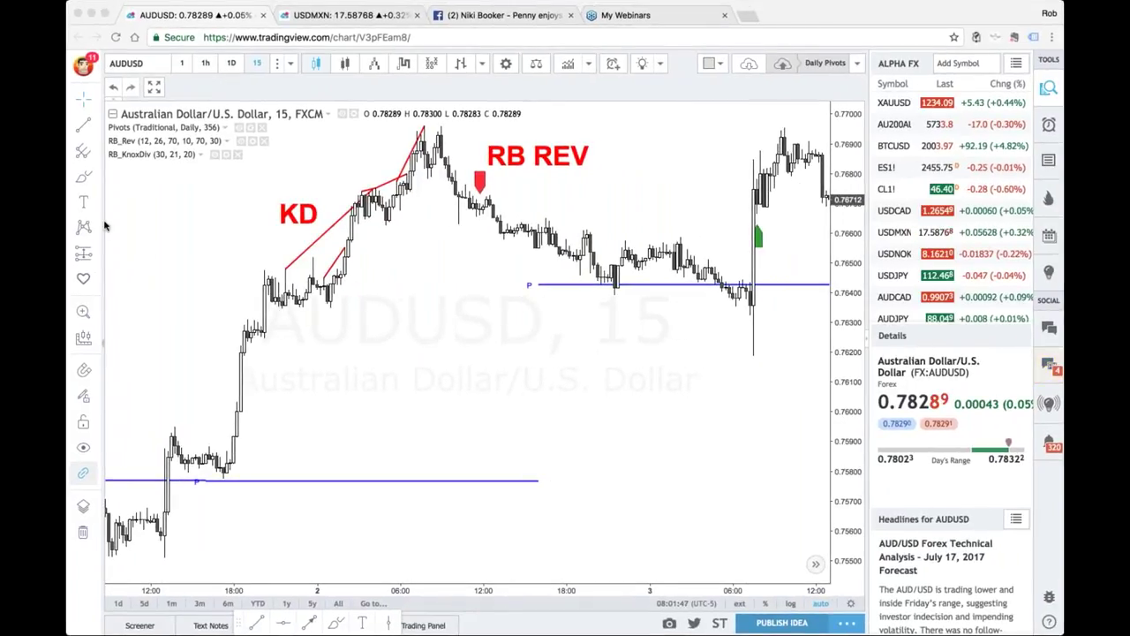
- Add a red 'Trifecta 1' text label below the price action
click(83, 202)
click(366, 357)
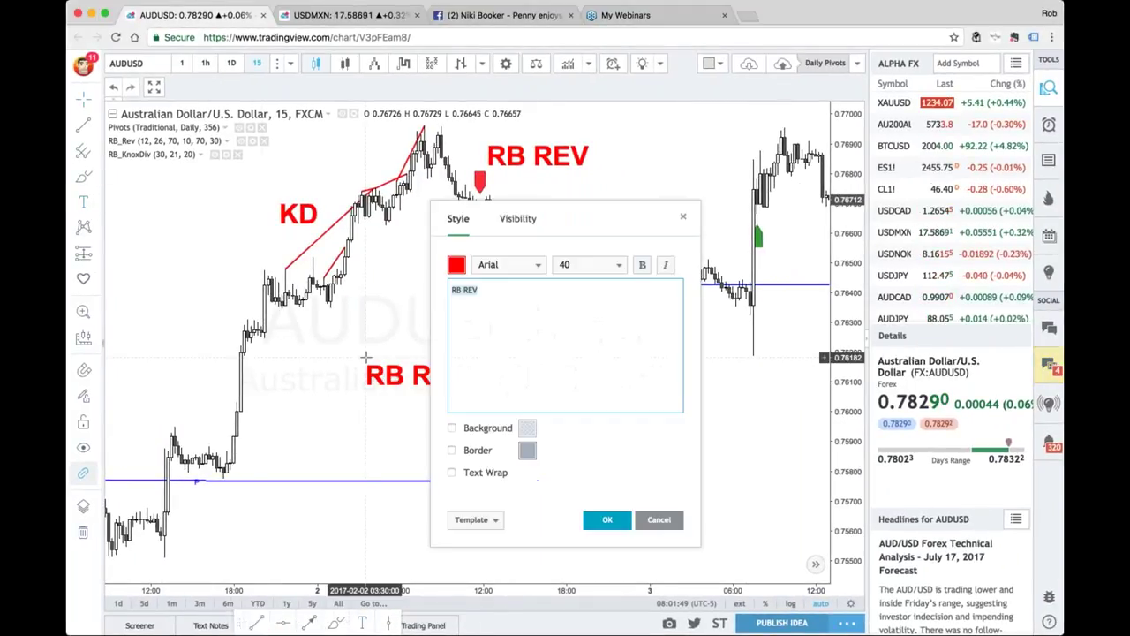
text(Trifecta)
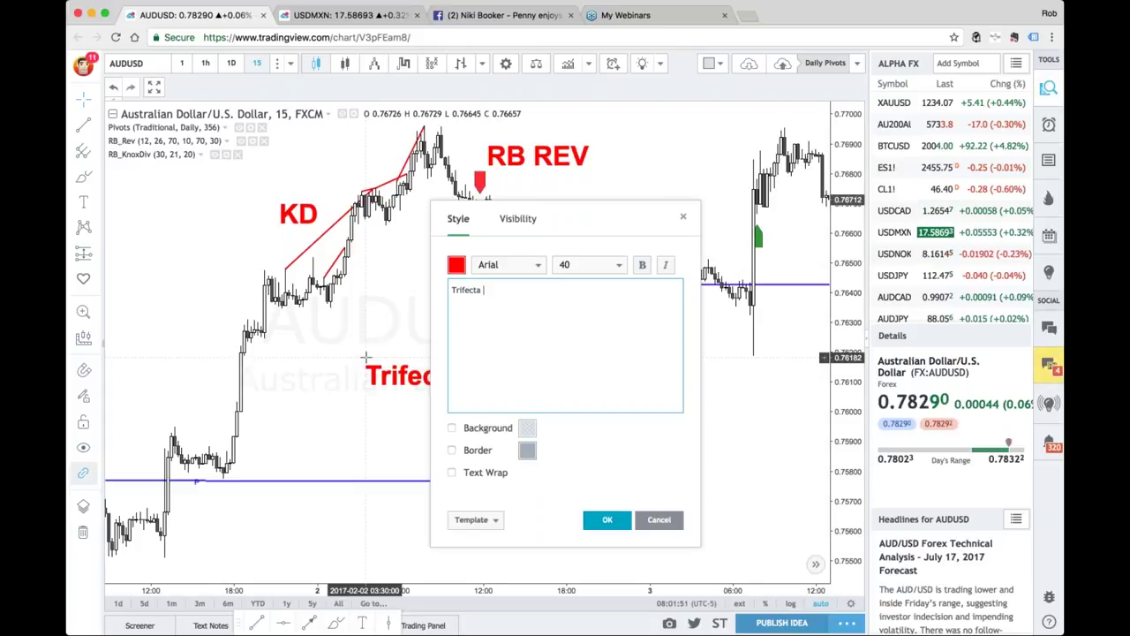
text( 1)
click(600, 519)
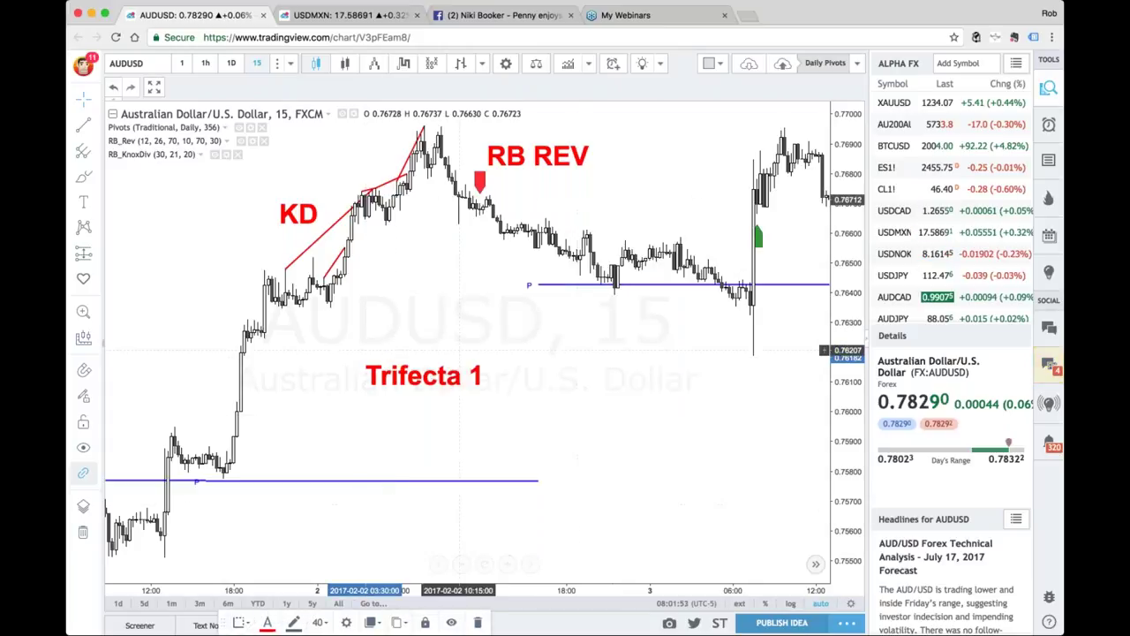
- Double-underline 'Trifecta 1' with the brush and draw a curved red arrow toward the KD lines
click(83, 176)
drag(350, 401, 484, 400)
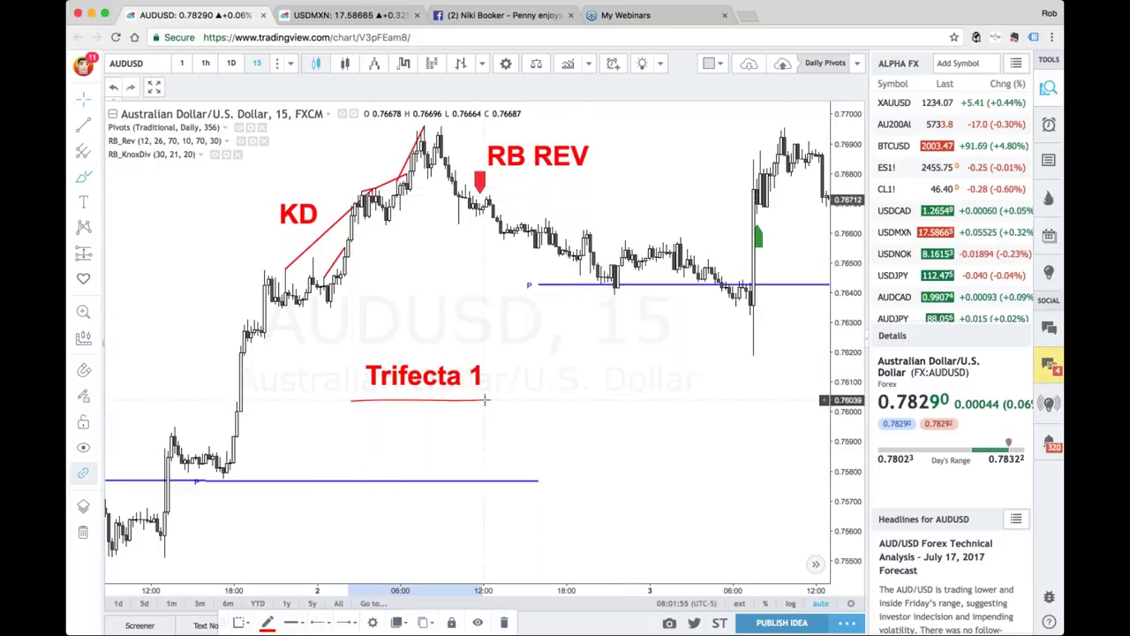
drag(351, 407, 519, 406)
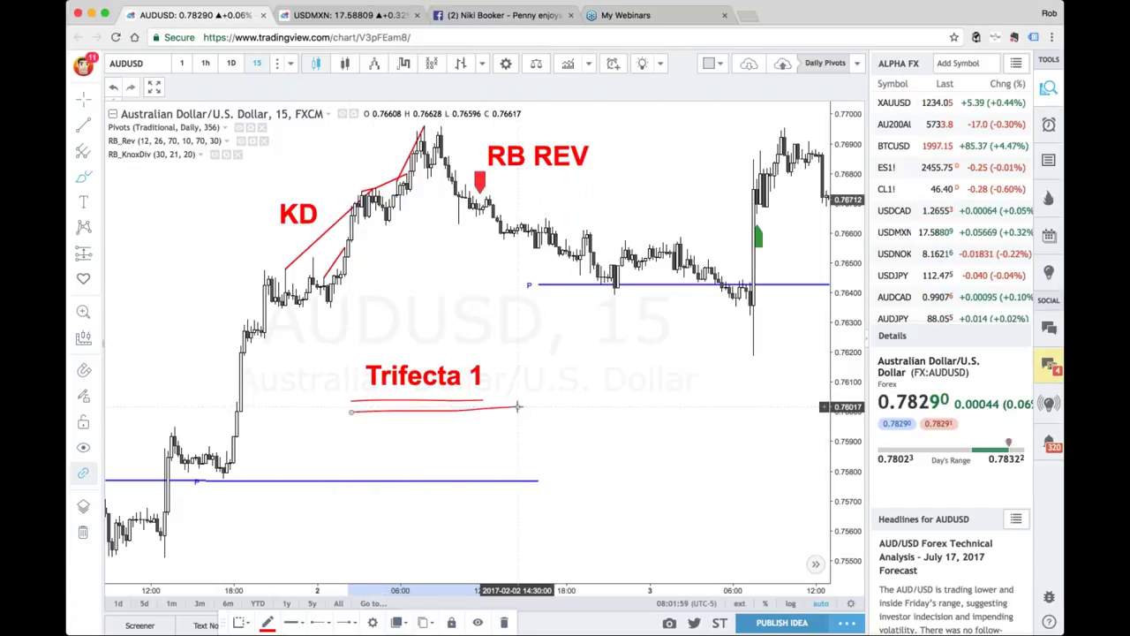
mouse_move(167, 212)
mouse_down()
mouse_move(345, 183)
mouse_move(323, 188)
mouse_up()
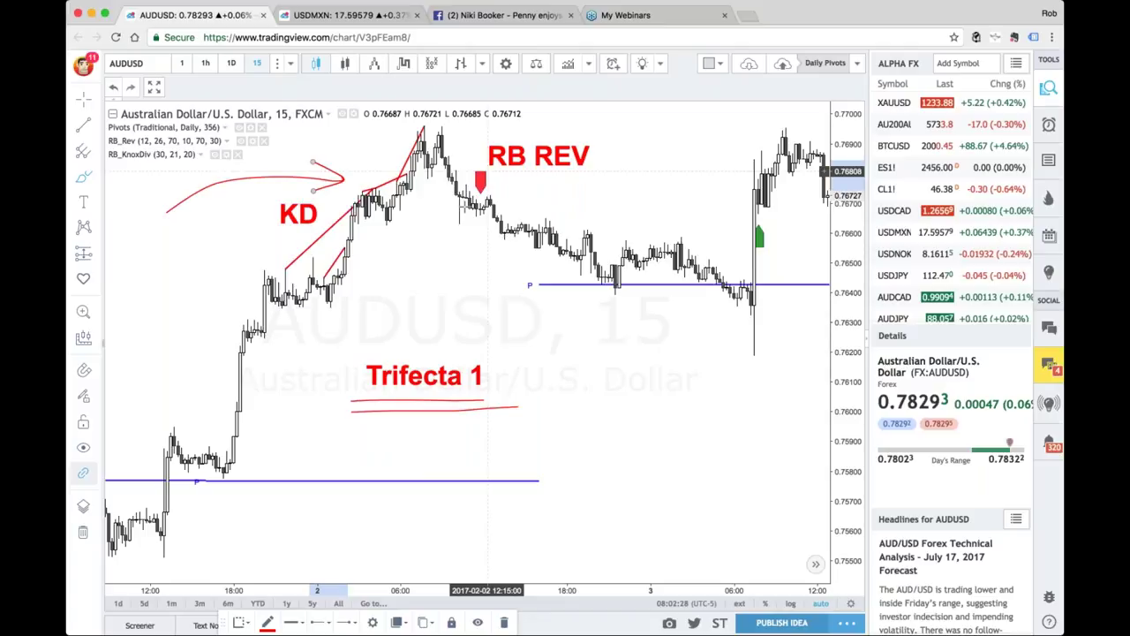
- Circle the RB REV marker and the lower pivot line's end, then place a horizontal line at 0.76235
mouse_move(459, 202)
mouse_down()
mouse_move(470, 170)
mouse_move(484, 172)
mouse_move(494, 203)
mouse_move(474, 166)
mouse_up()
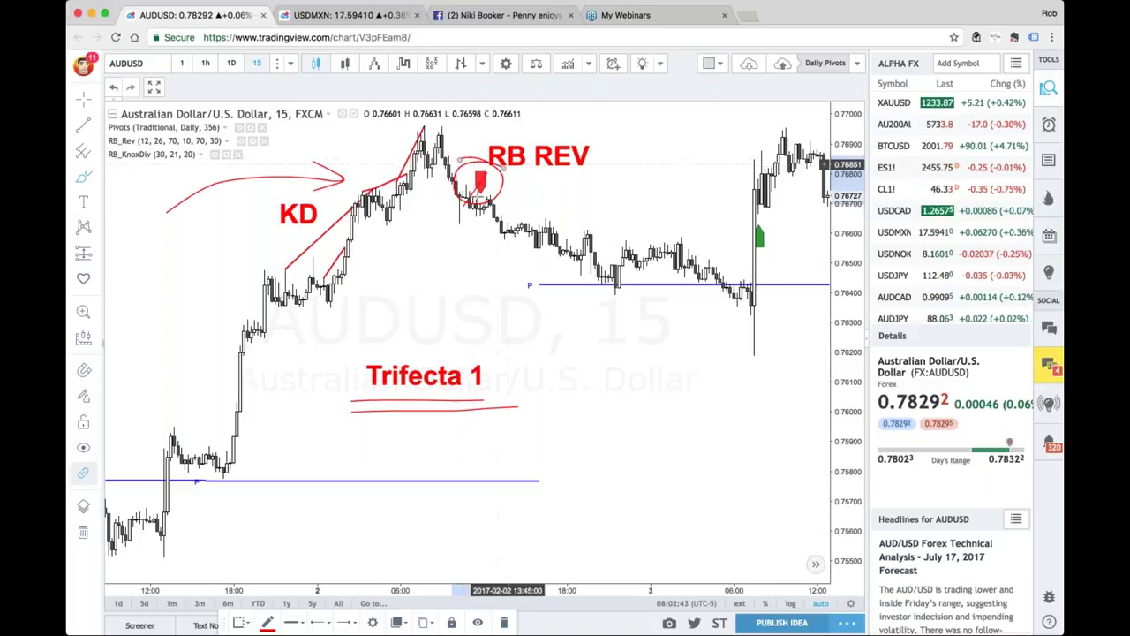
drag(548, 470, 535, 475)
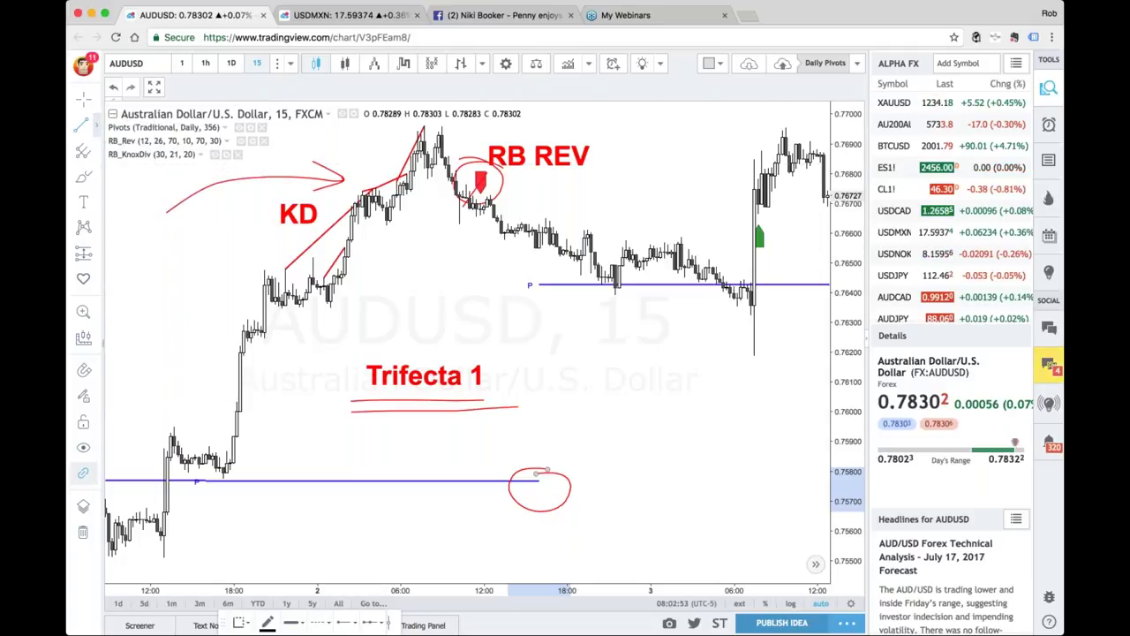
click(96, 125)
click(170, 173)
click(468, 327)
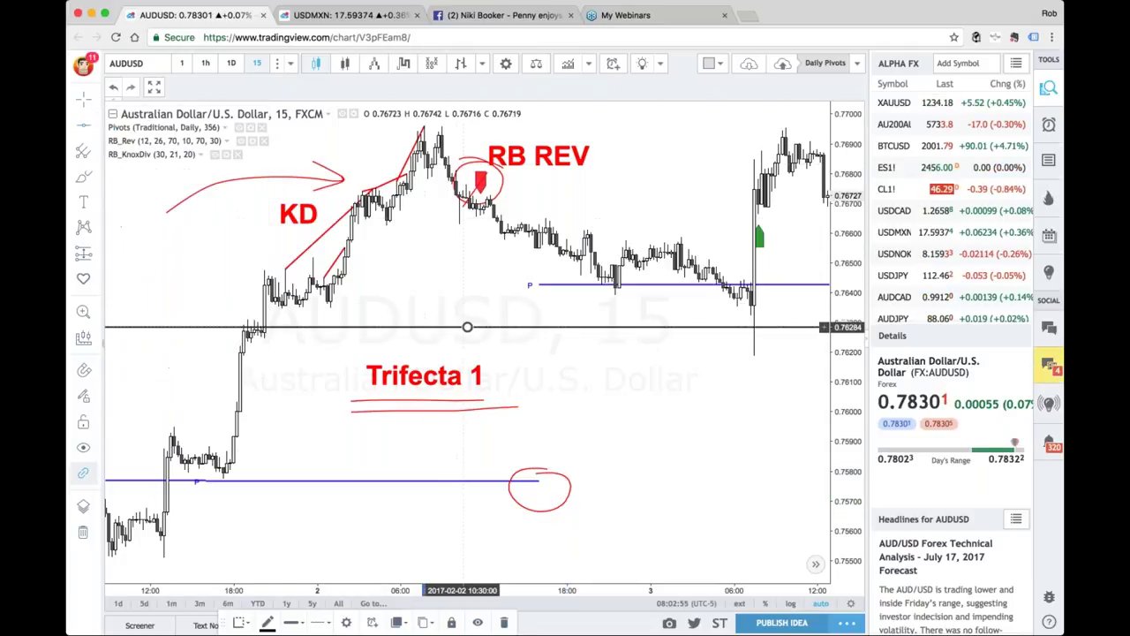
drag(468, 329, 467, 342)
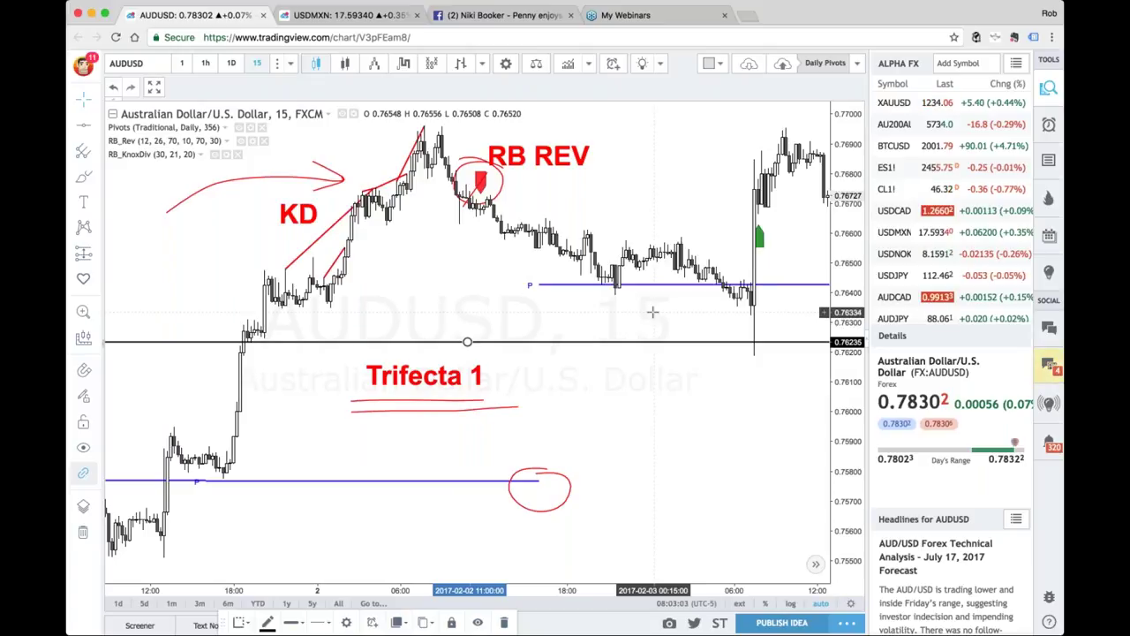
- Circle the long wick's low and the green signal candle, with a wider loop around the rally
click(764, 324)
drag(755, 325, 722, 336)
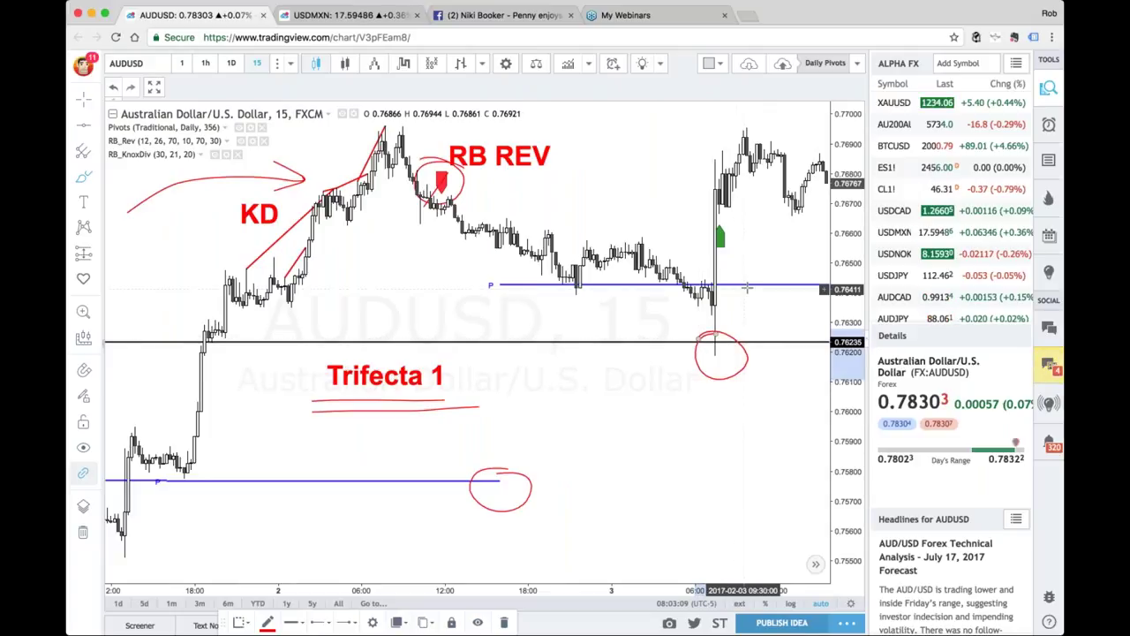
mouse_move(713, 214)
mouse_down()
mouse_move(689, 252)
mouse_move(704, 276)
mouse_move(742, 284)
mouse_move(759, 255)
mouse_move(740, 219)
mouse_move(761, 238)
mouse_up()
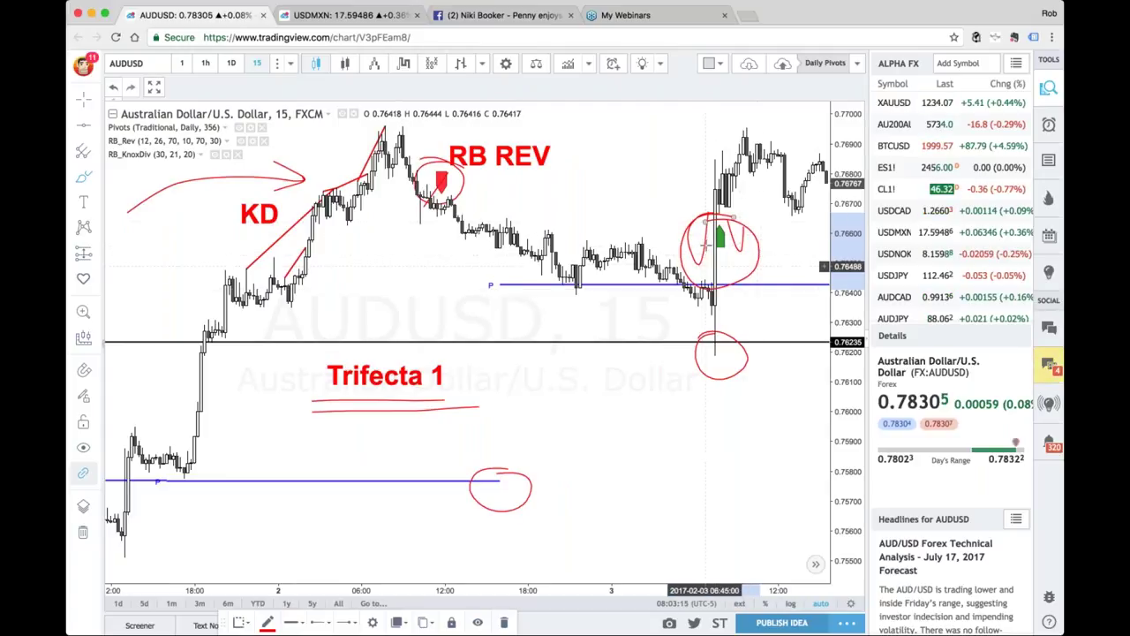
drag(680, 173, 678, 191)
mouse_move(702, 146)
mouse_down()
mouse_move(706, 320)
mouse_move(761, 155)
mouse_move(685, 146)
mouse_up()
drag(637, 182, 632, 225)
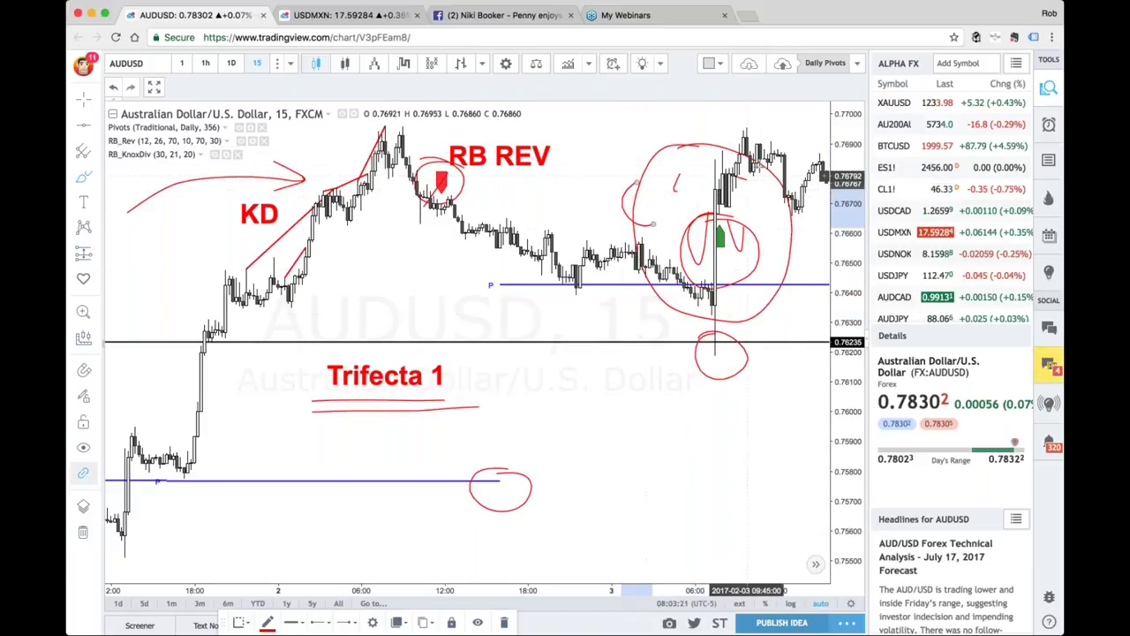
scroll(605, 251, right, 5)
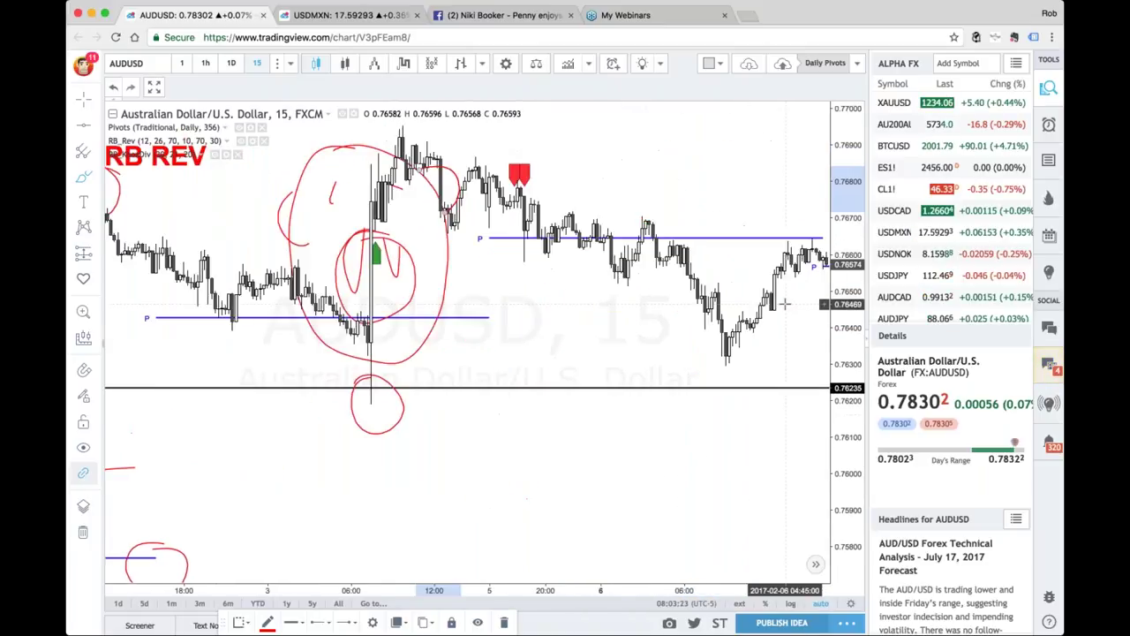
drag(477, 197, 520, 163)
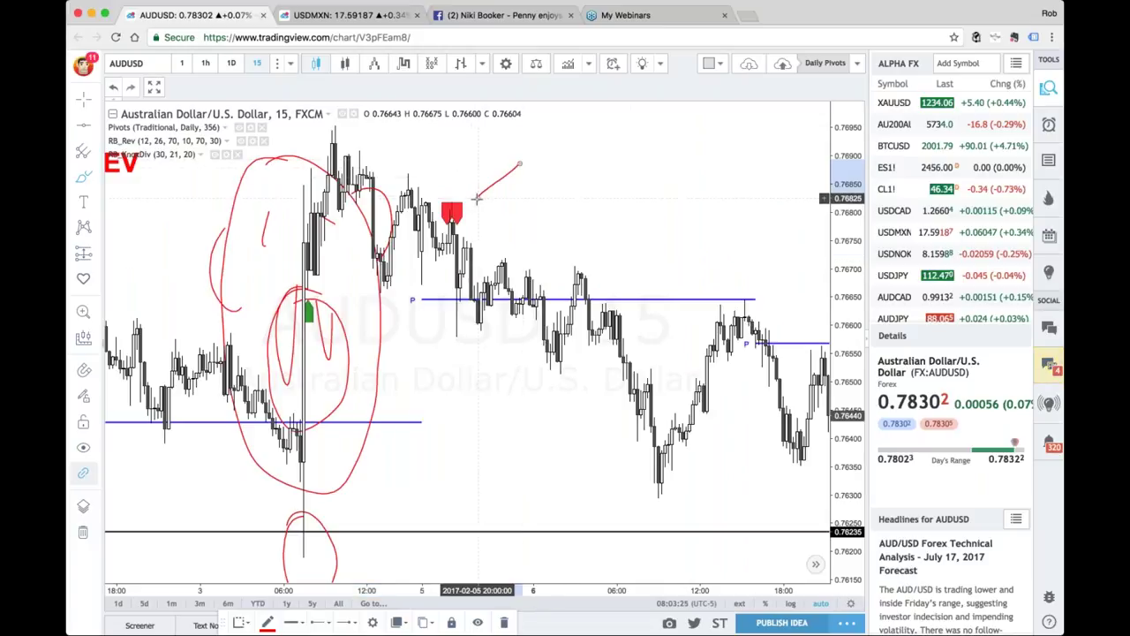
- Remove all drawings from the chart via Drawing Tools > Remove All Drawing Tools
right_click(577, 199)
mouse_move(655, 527)
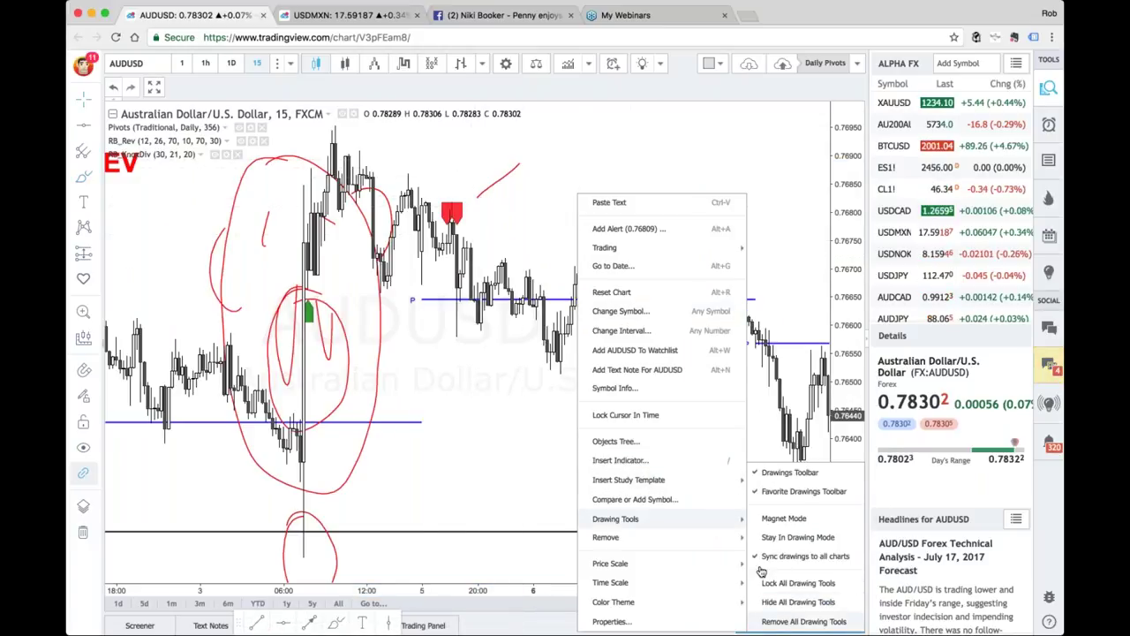
click(804, 621)
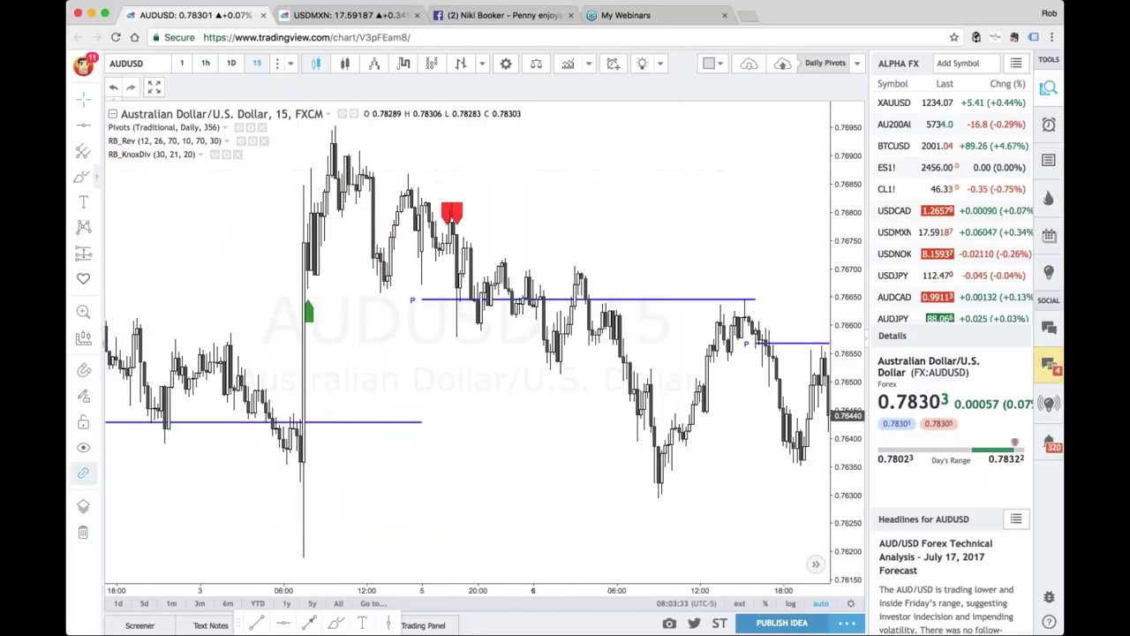
- Circle the later red RB REV marker in red and draw an arrow pointing at it
click(83, 177)
mouse_move(470, 191)
mouse_down()
mouse_move(425, 204)
mouse_move(487, 221)
mouse_move(461, 189)
mouse_move(583, 157)
mouse_up()
mouse_move(516, 166)
mouse_down()
mouse_move(487, 187)
mouse_move(547, 193)
mouse_up()
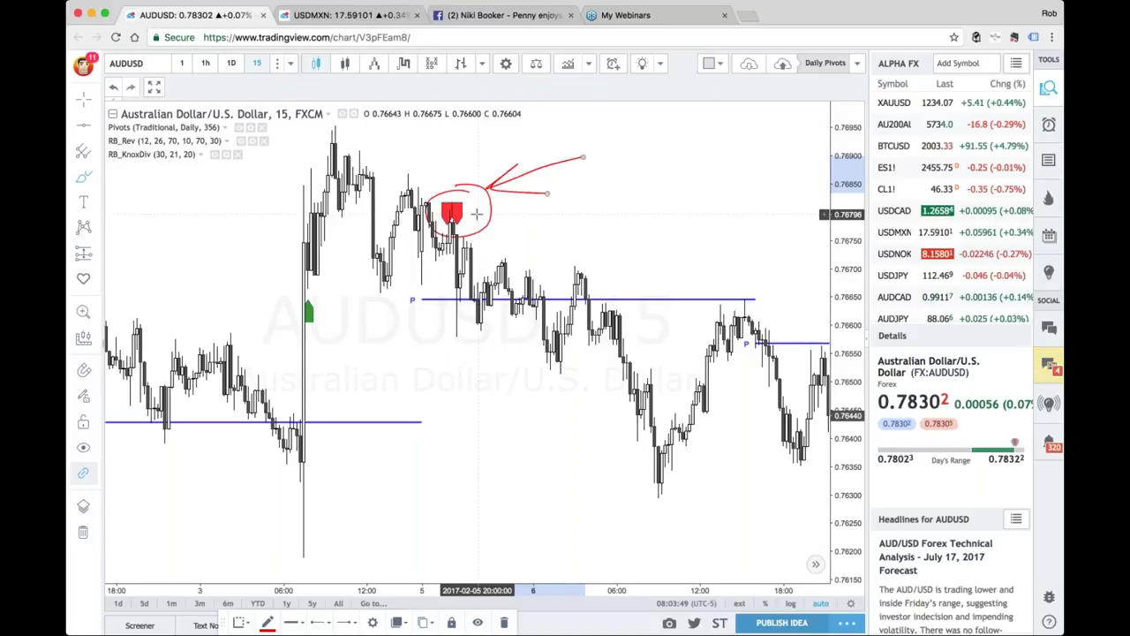
- Place a 'Super high probability reversal' text label by the arrow's tail and nudge it up beside the arrow
click(80, 205)
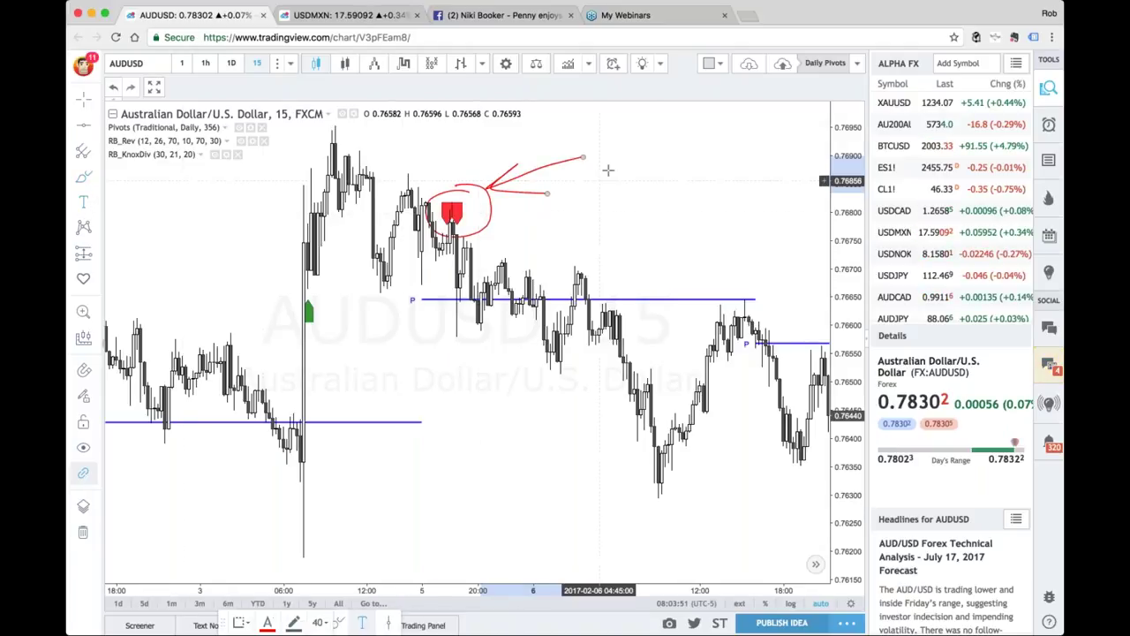
click(588, 149)
text(Super)
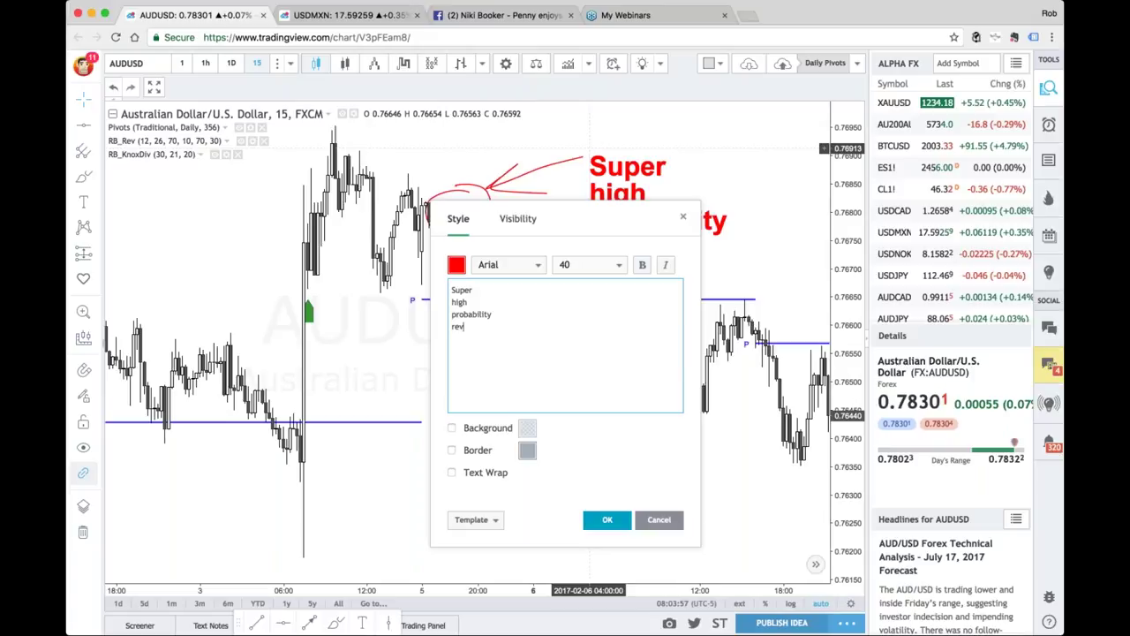
text(l)
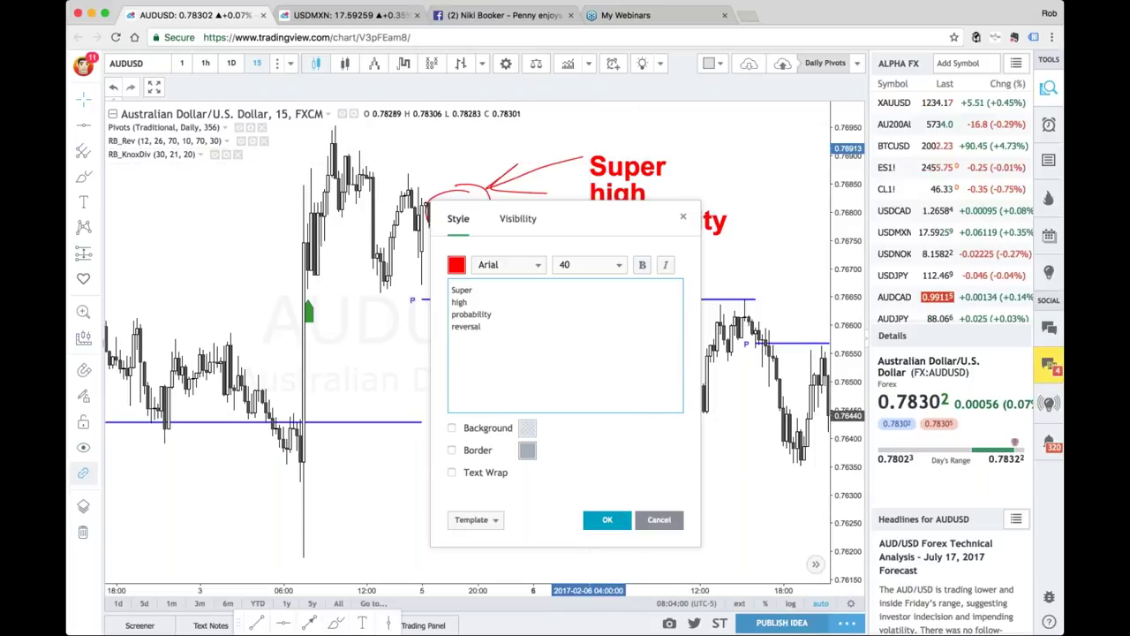
click(606, 519)
drag(641, 249, 645, 221)
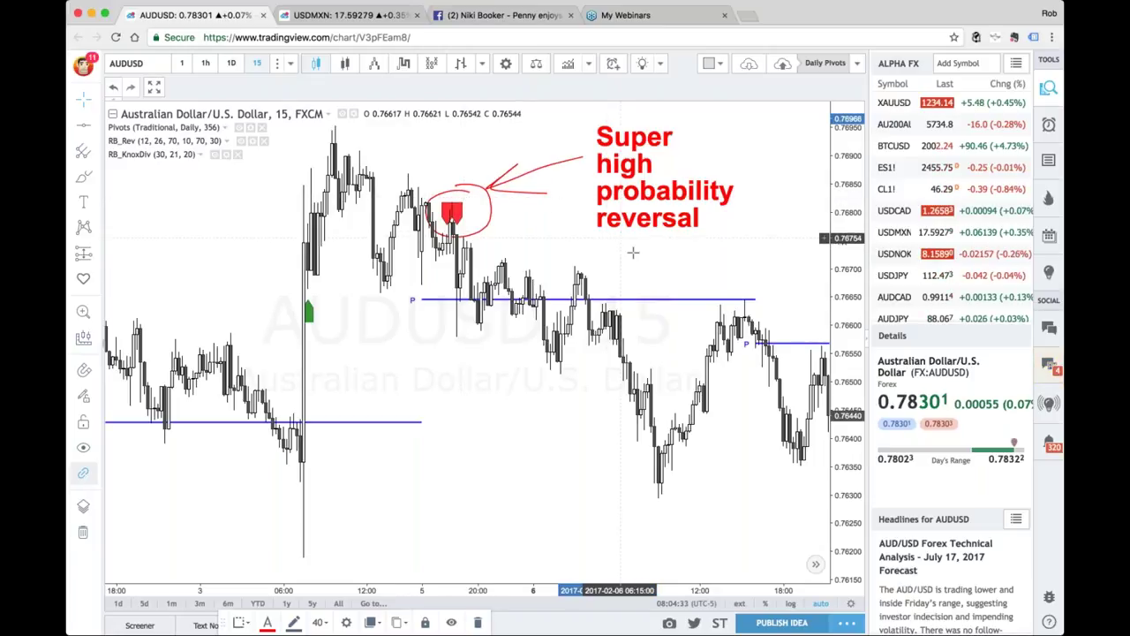
- Scroll the chart forward and circle the first green buy signal in red
scroll(636, 252, right, 3)
scroll(632, 252, right, 15)
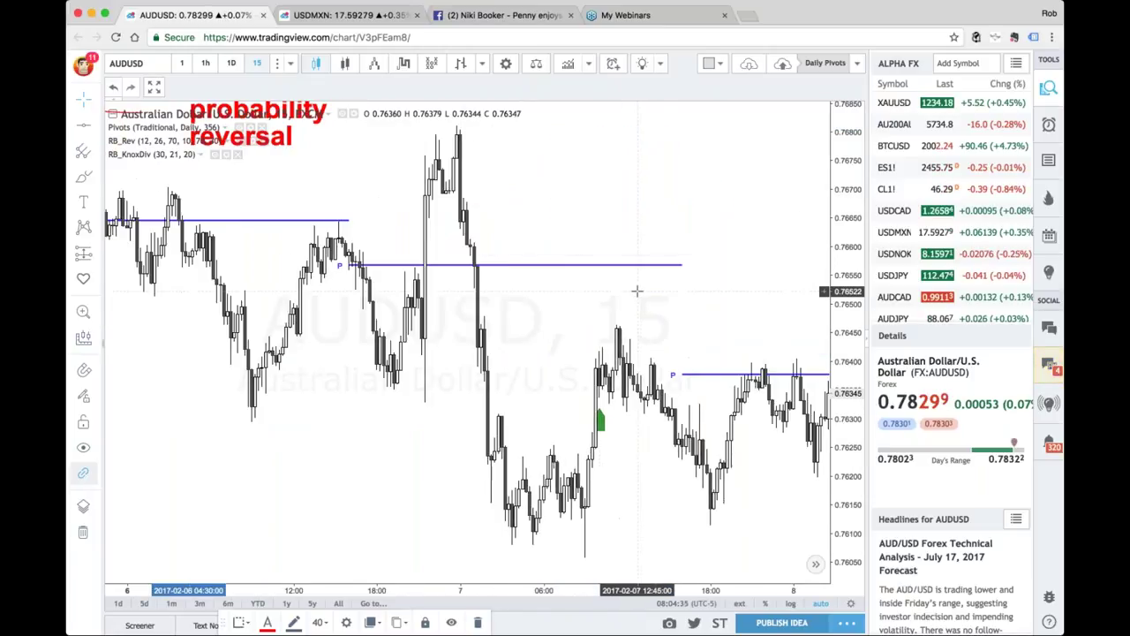
click(83, 176)
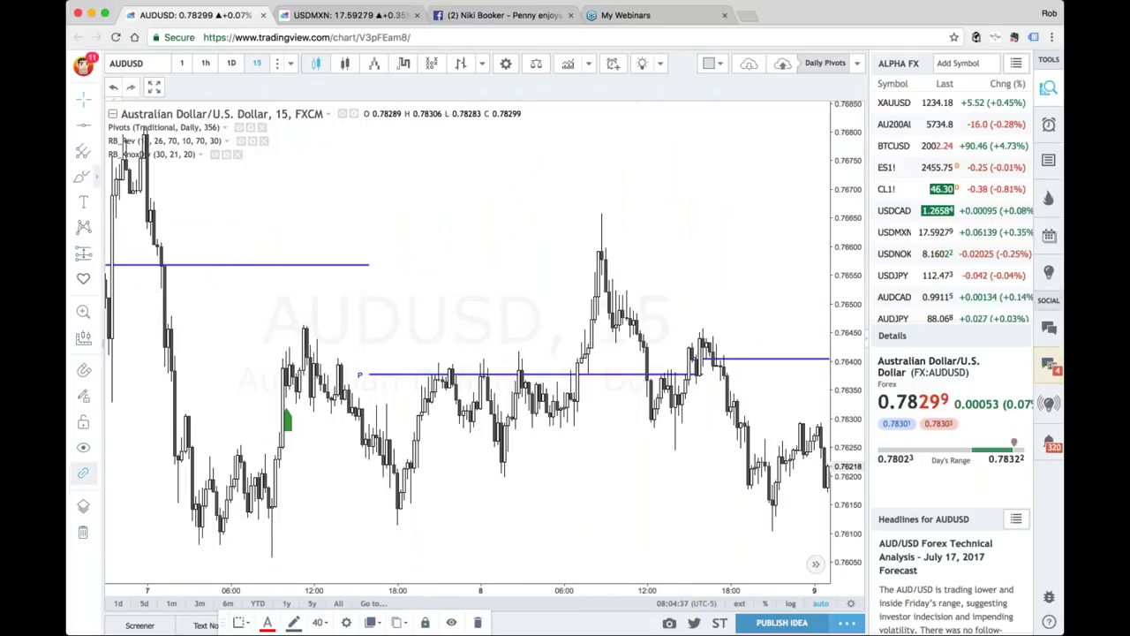
mouse_move(287, 394)
mouse_down()
mouse_move(260, 452)
mouse_move(284, 394)
mouse_up()
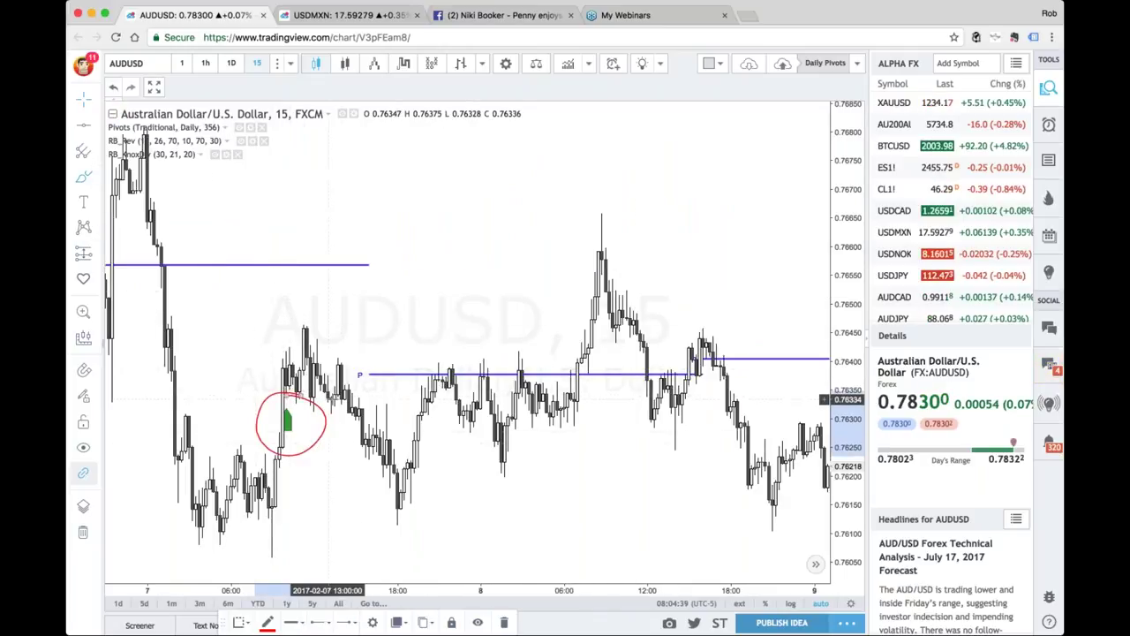
- Move further right and circle the next green buy signal in red
scroll(518, 347, right, 10)
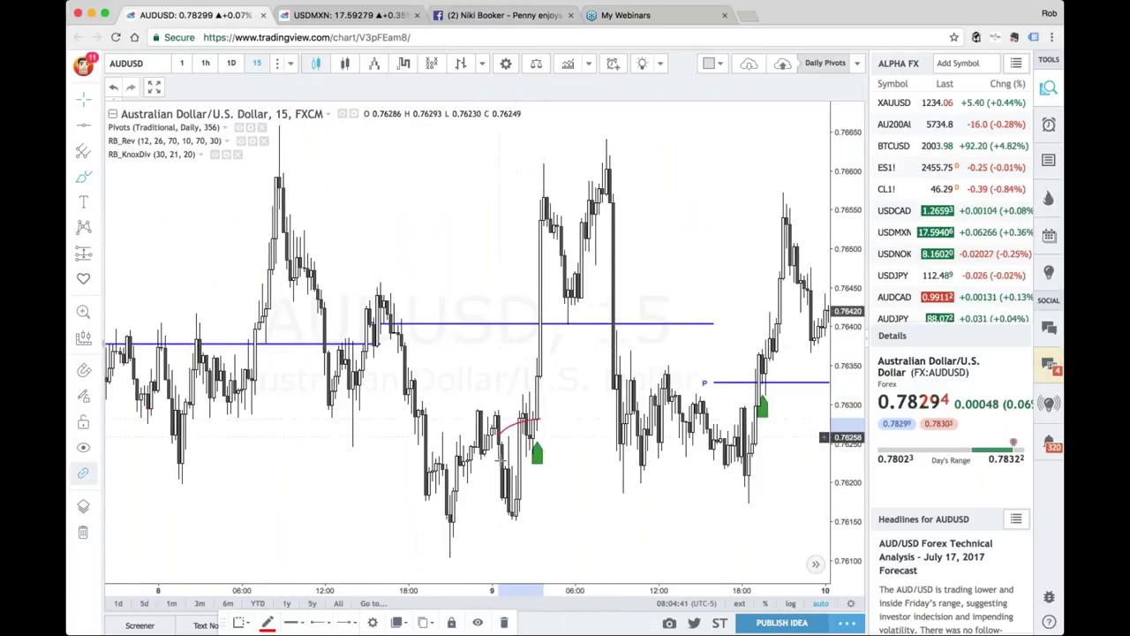
scroll(543, 425, right, 10)
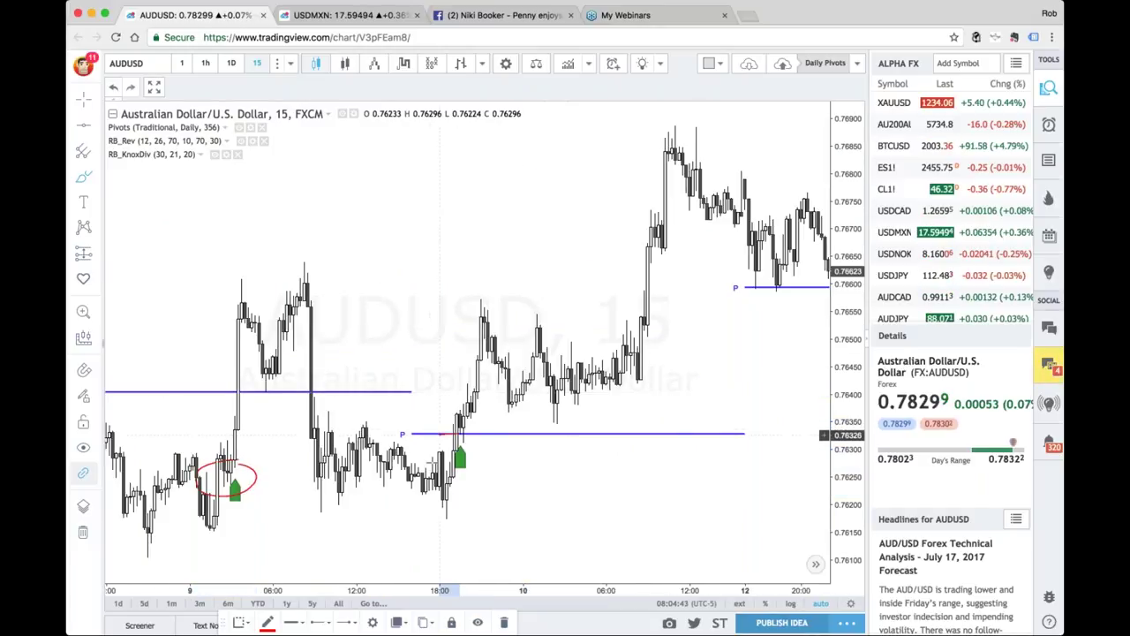
scroll(423, 433, right, 20)
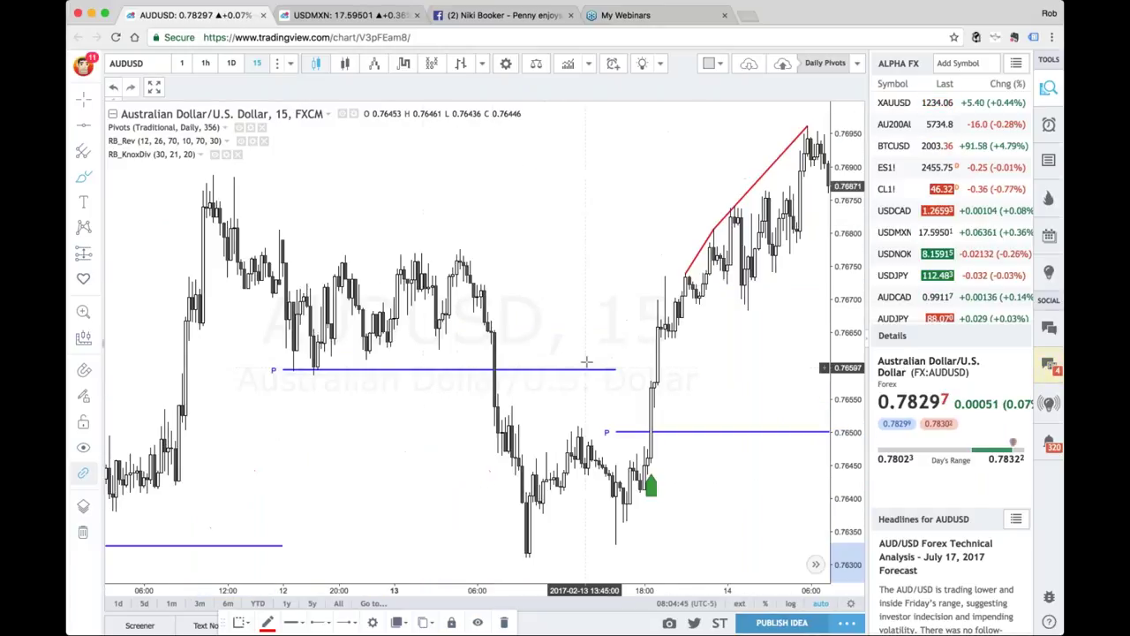
drag(535, 402, 543, 403)
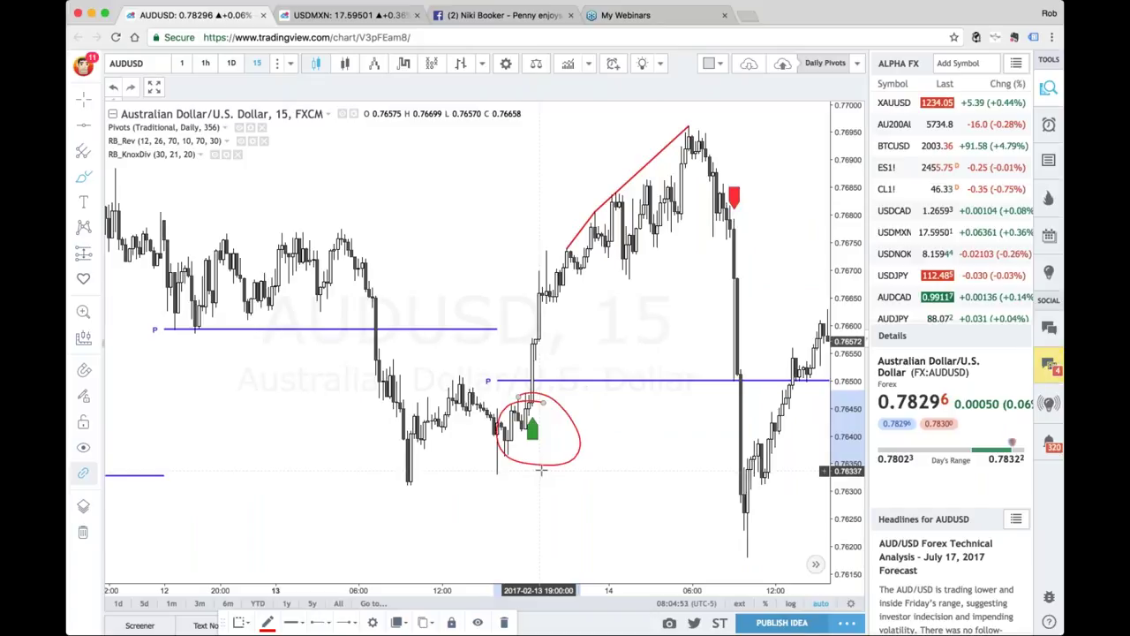
scroll(649, 400, right, 7)
scroll(651, 398, right, 1)
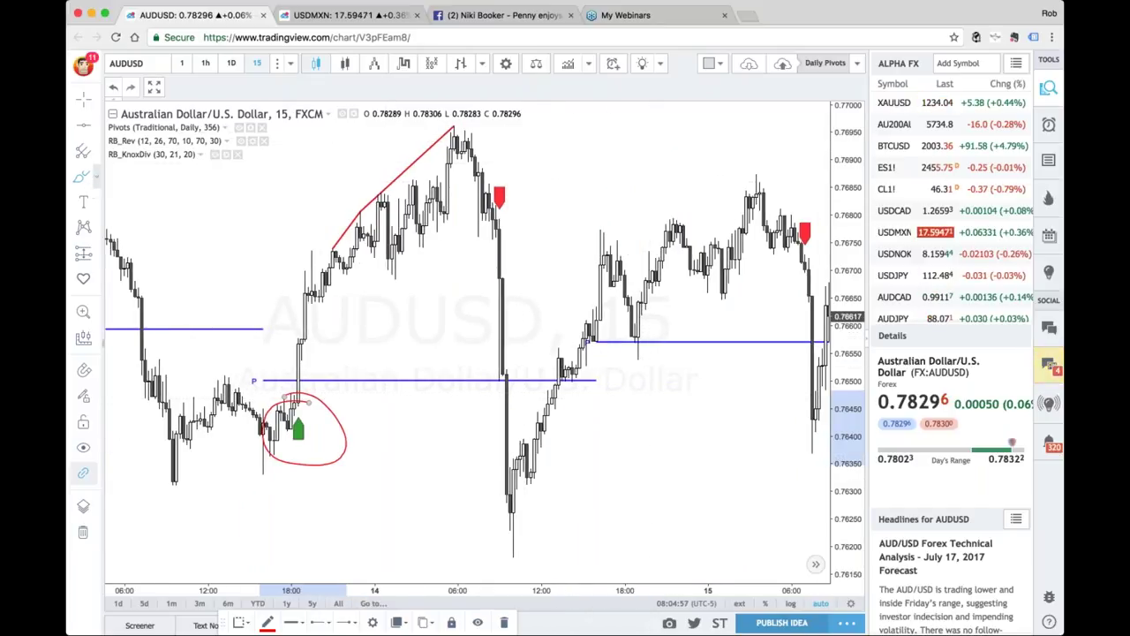
click(95, 176)
click(142, 198)
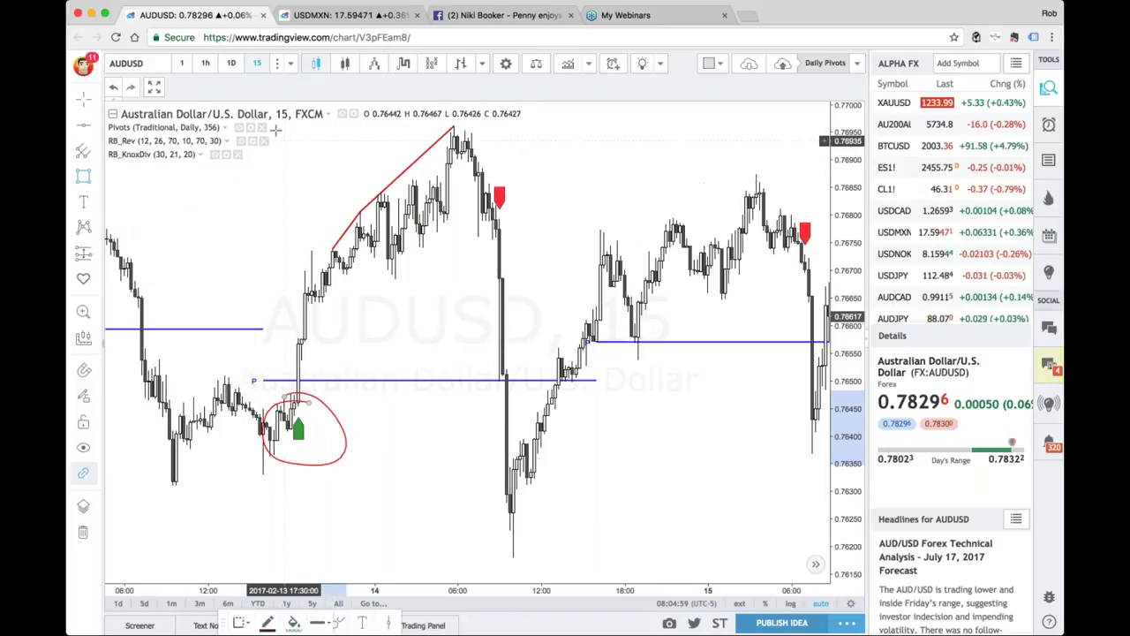
- Draw a green box over the rally and red sell marker, stretching its top-left corner upward
click(562, 306)
click(308, 134)
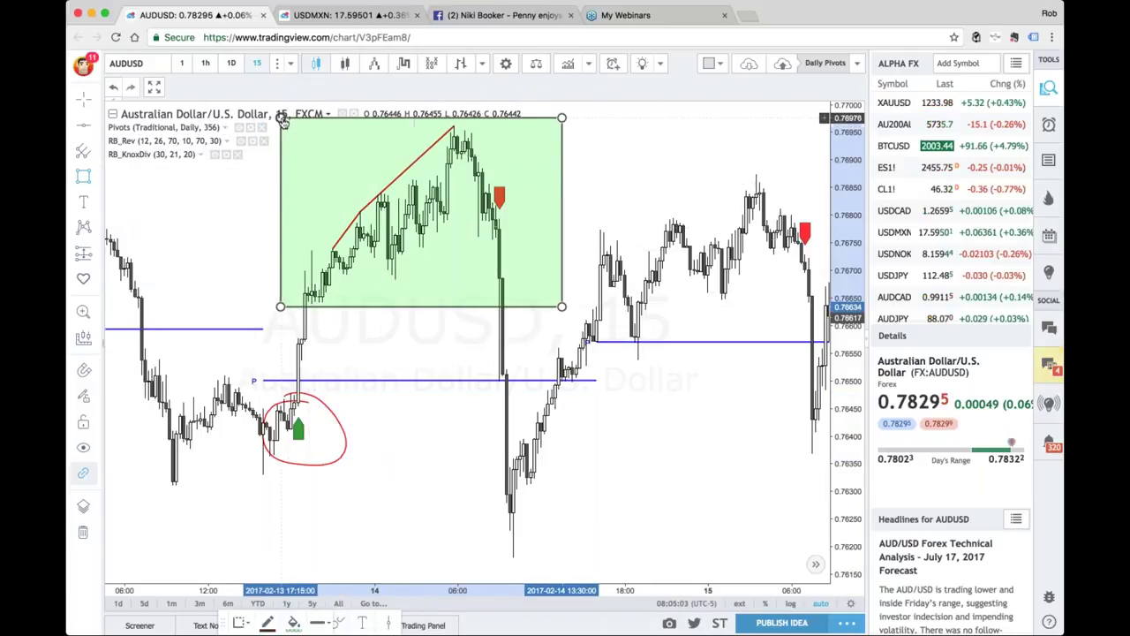
right_click(283, 122)
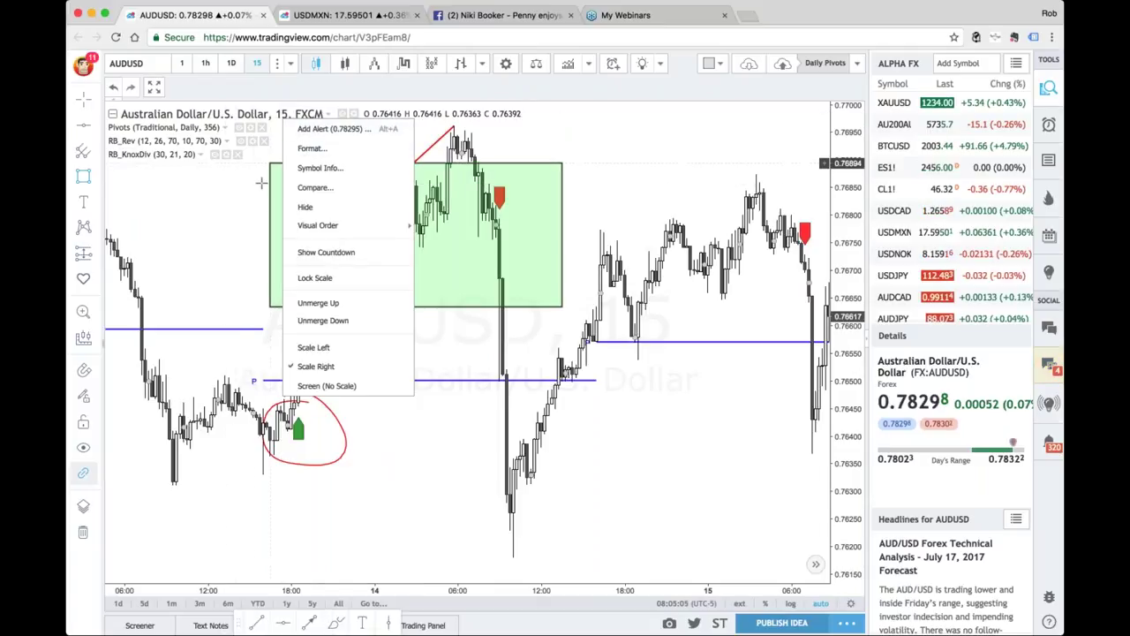
click(239, 196)
drag(238, 196, 295, 121)
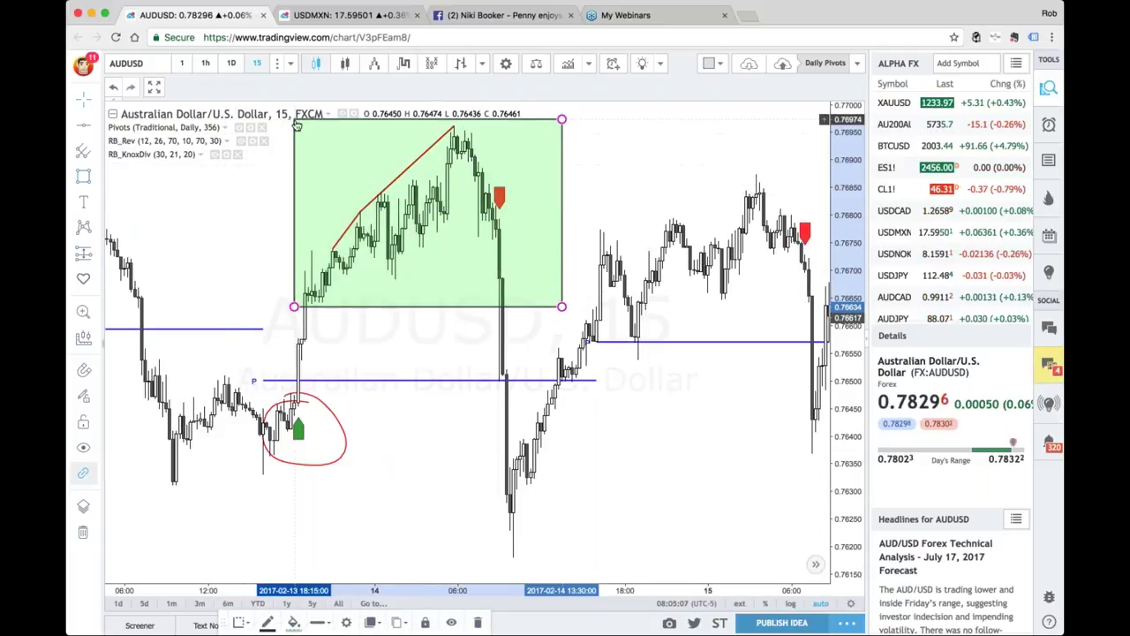
right_click(295, 122)
click(253, 187)
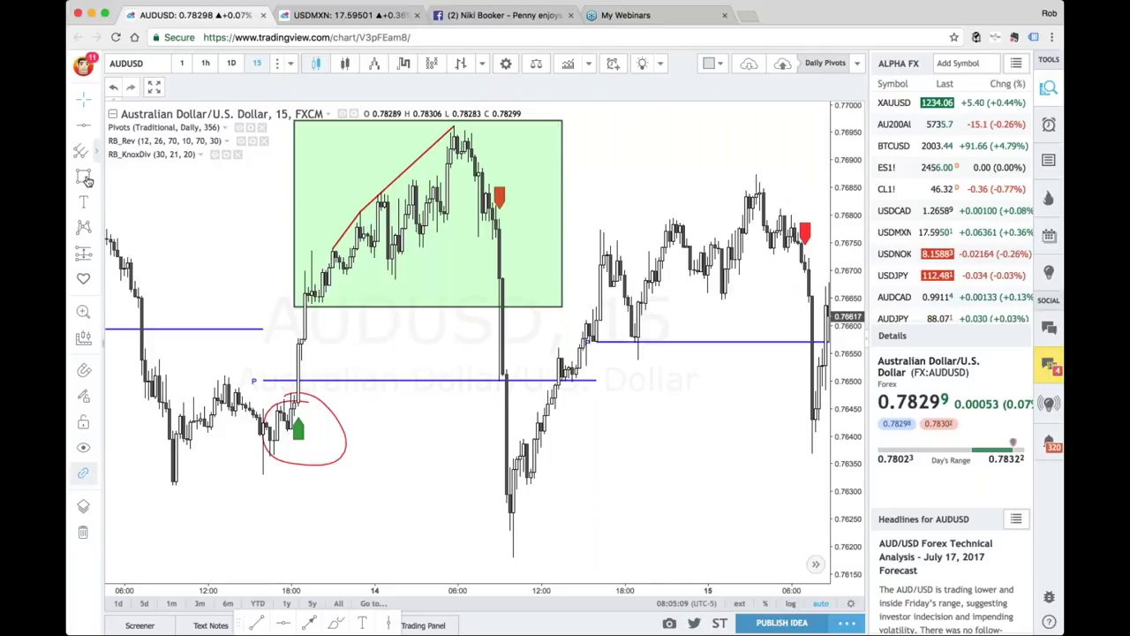
- Place a large red 'Trifecta 1' label right of the green box and nudge it up slightly
click(573, 134)
text(T)
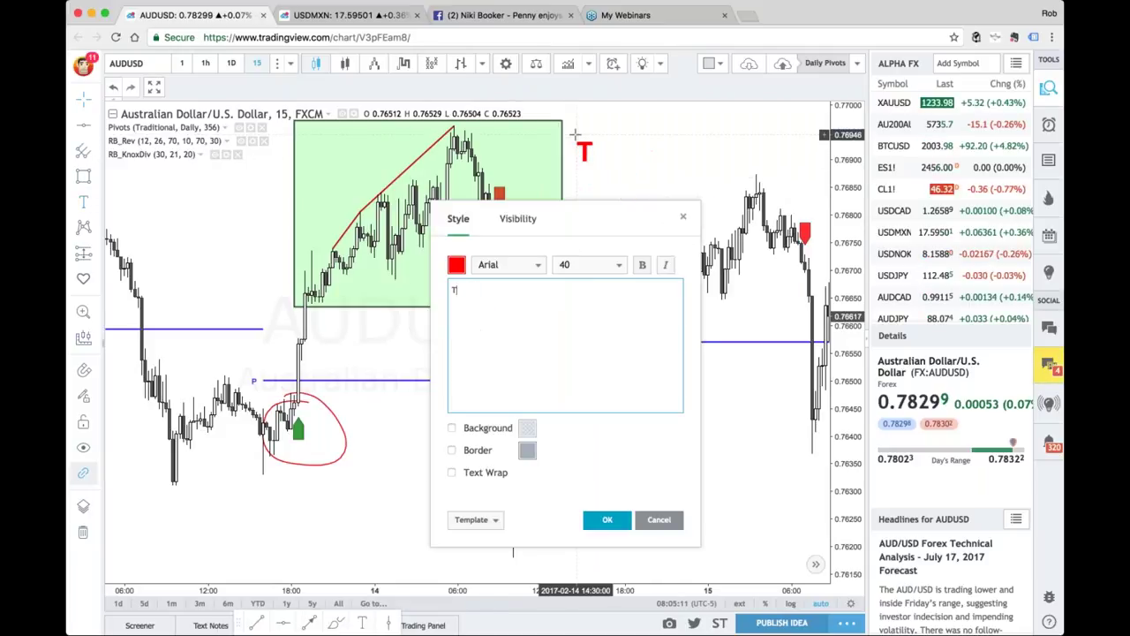
text(rife)
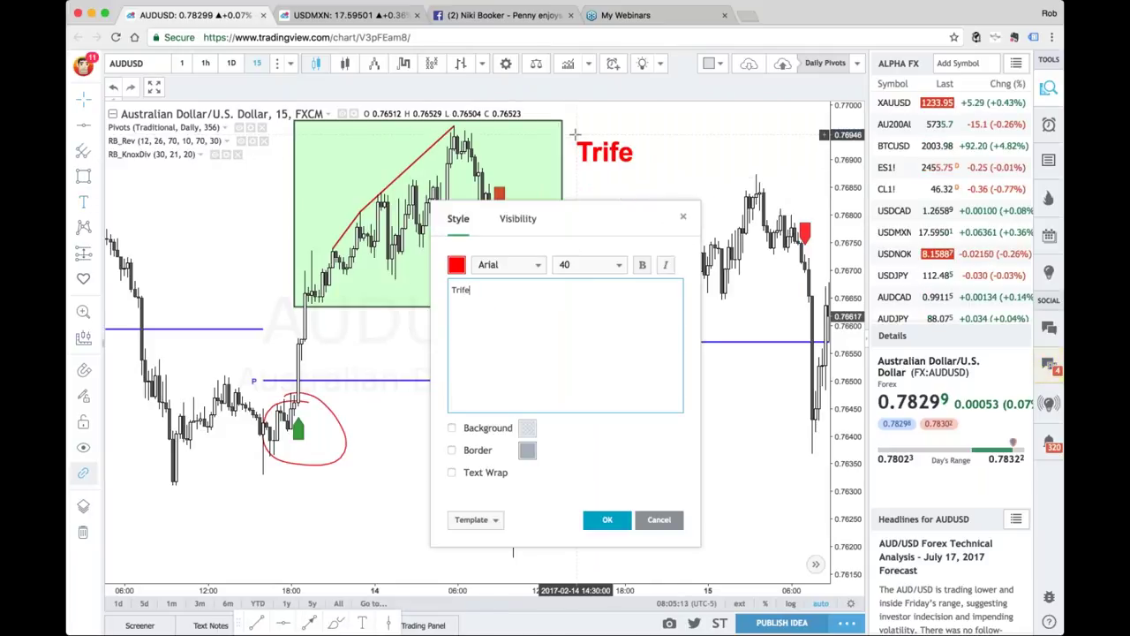
text(cta 11)
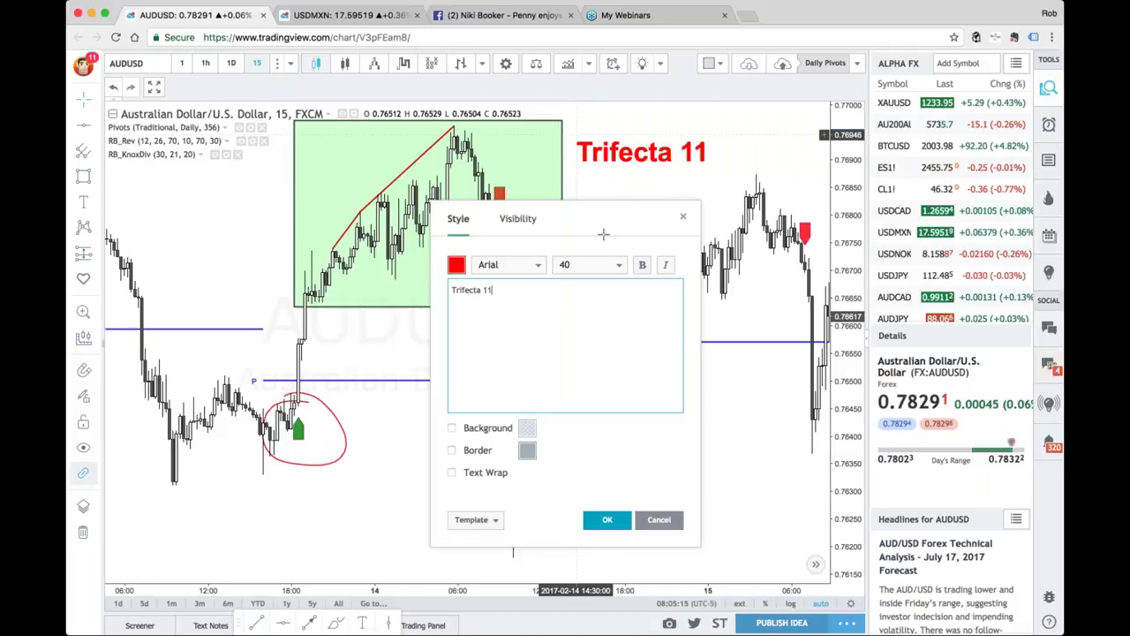
click(607, 519)
drag(628, 163, 624, 150)
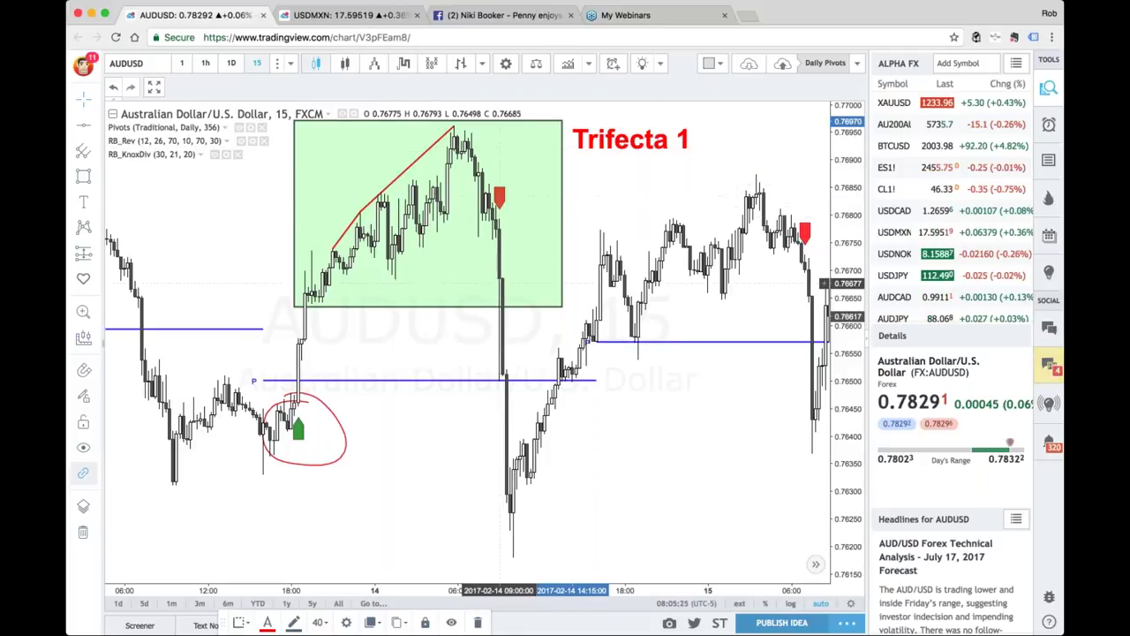
- Place a black horizontal line and raise it to 0.76636 along the box's bottom edge
click(83, 125)
click(432, 322)
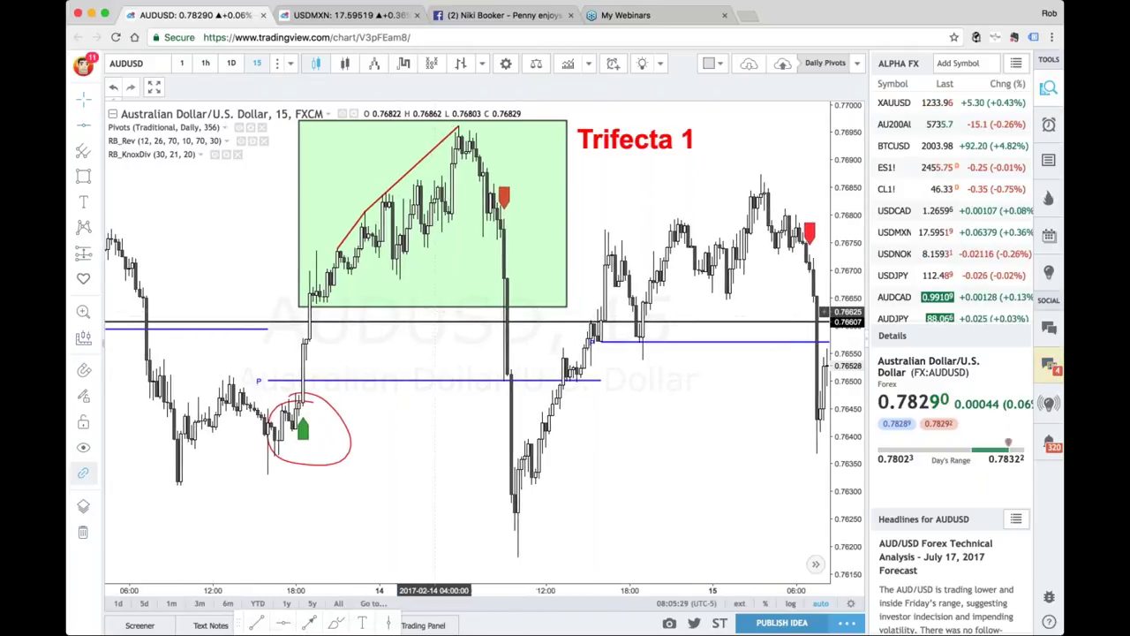
drag(467, 322, 467, 306)
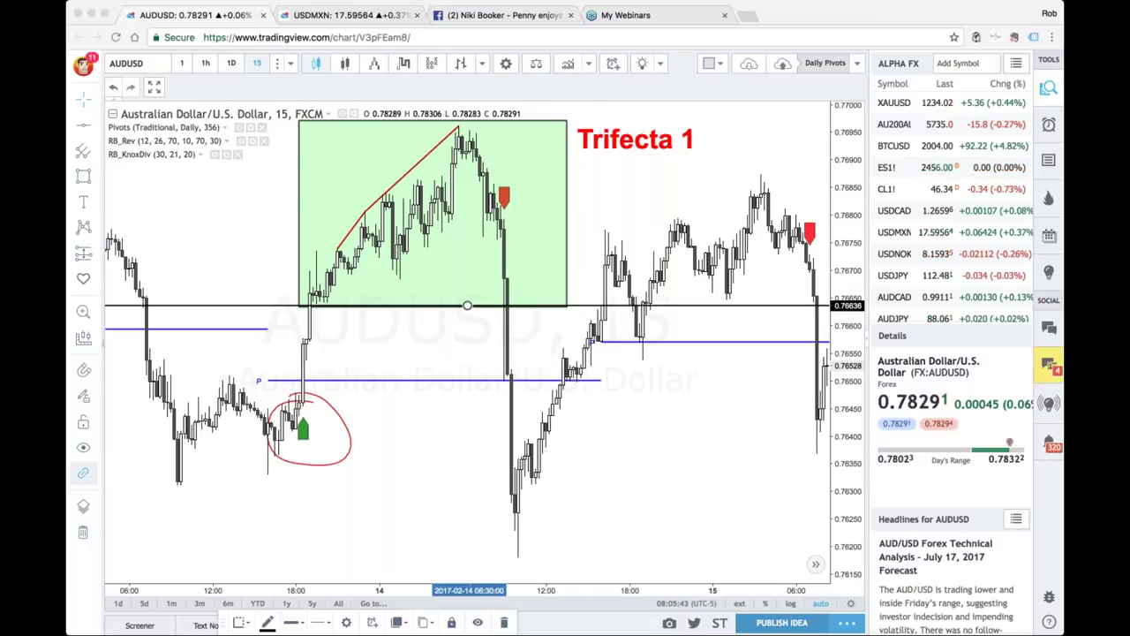
- Scroll forward to the 16th–20th and ring the red sell and green buy signals in red brush
scroll(723, 305, right, 10)
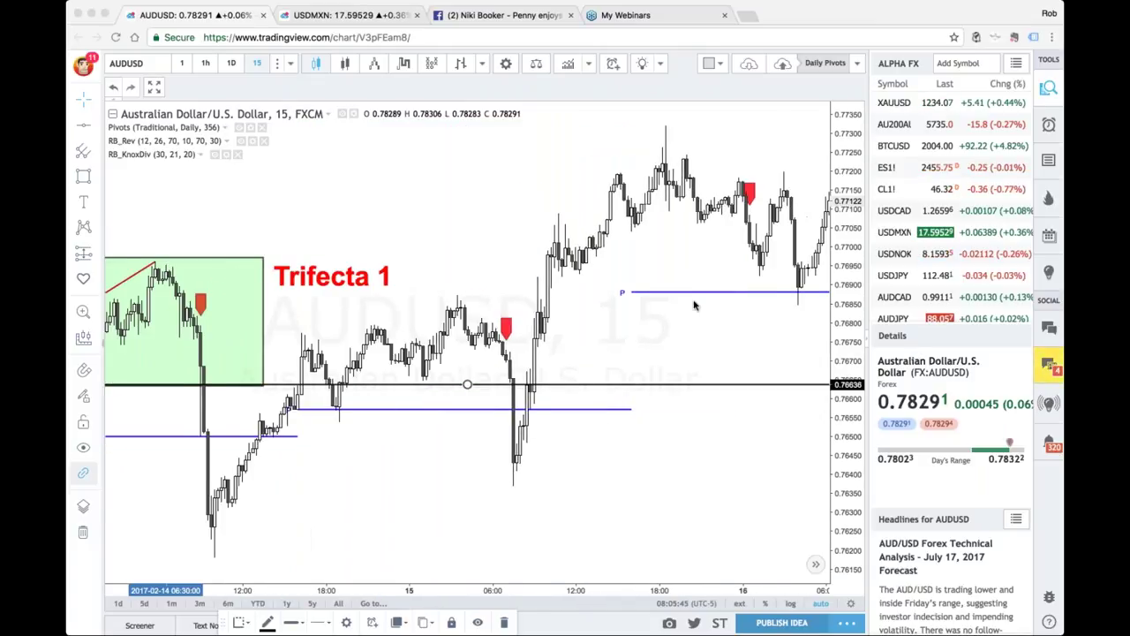
scroll(680, 327, right, 2)
scroll(649, 438, right, 5)
scroll(582, 442, right, 2)
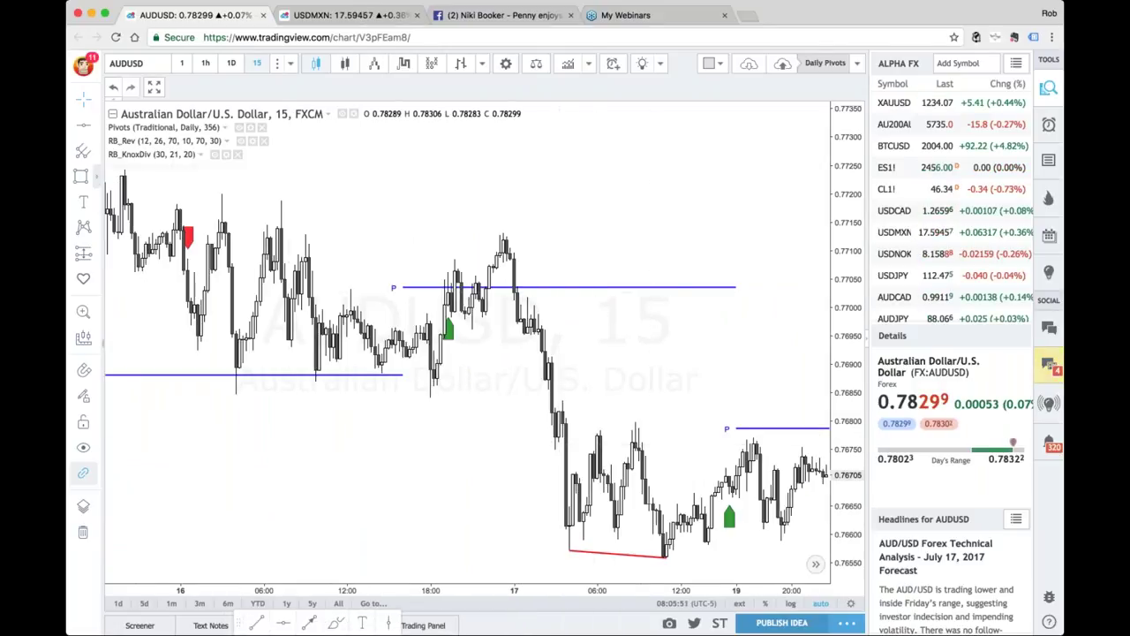
click(95, 177)
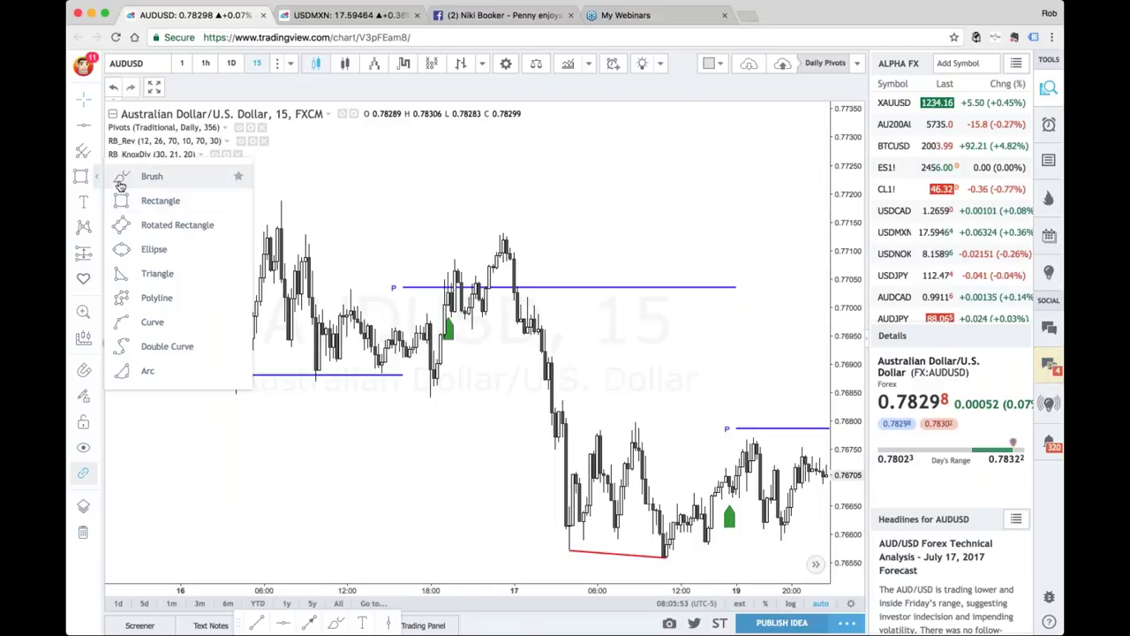
click(151, 177)
mouse_move(189, 214)
mouse_down()
mouse_move(201, 268)
mouse_move(207, 224)
mouse_up()
mouse_move(425, 311)
mouse_down()
mouse_move(465, 309)
mouse_move(427, 342)
mouse_move(429, 310)
mouse_up()
scroll(478, 409, right, 1)
scroll(477, 409, right, 3)
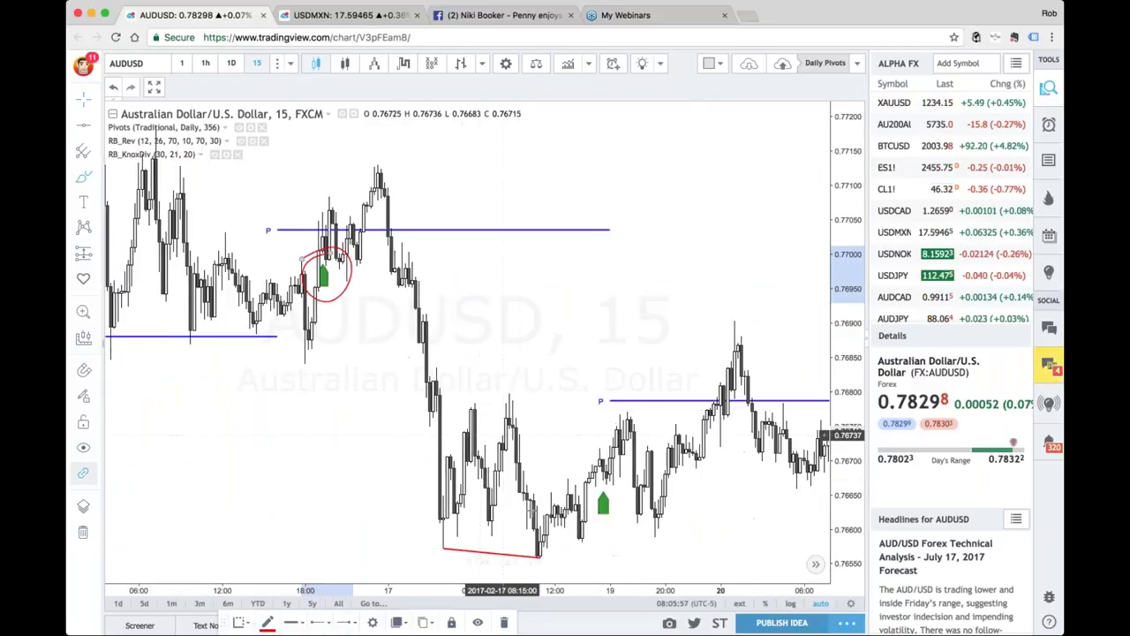
click(98, 181)
- Draw a green rectangle over the 17th–19th range and pull its top-left corner up and right
click(133, 183)
mouse_move(384, 406)
mouse_down()
mouse_move(596, 552)
mouse_move(664, 568)
mouse_up()
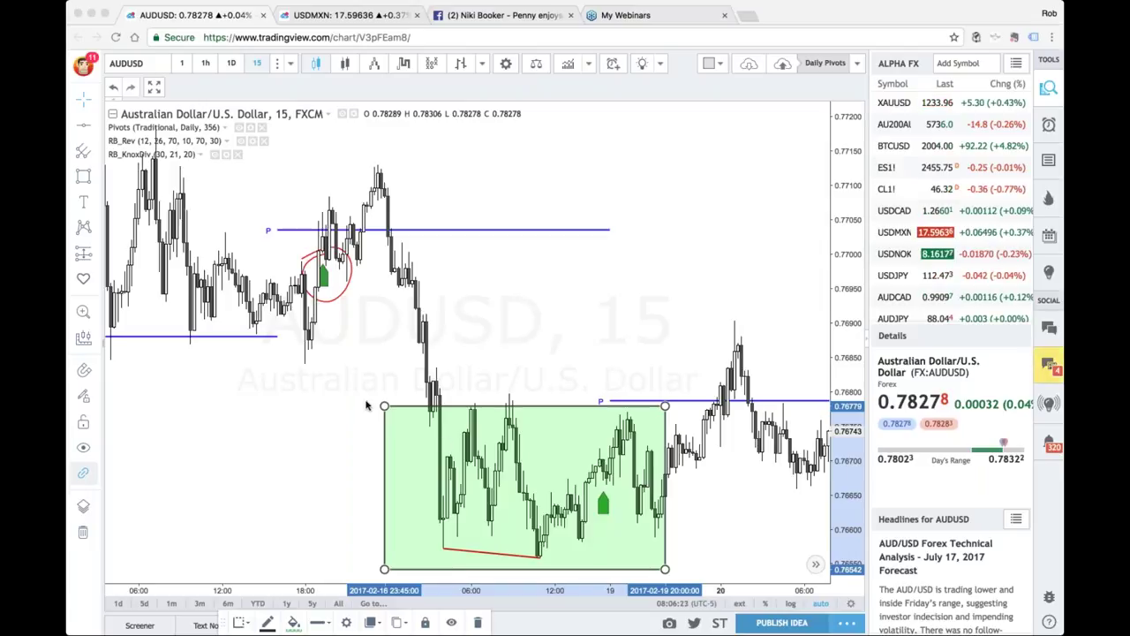
drag(384, 406, 402, 398)
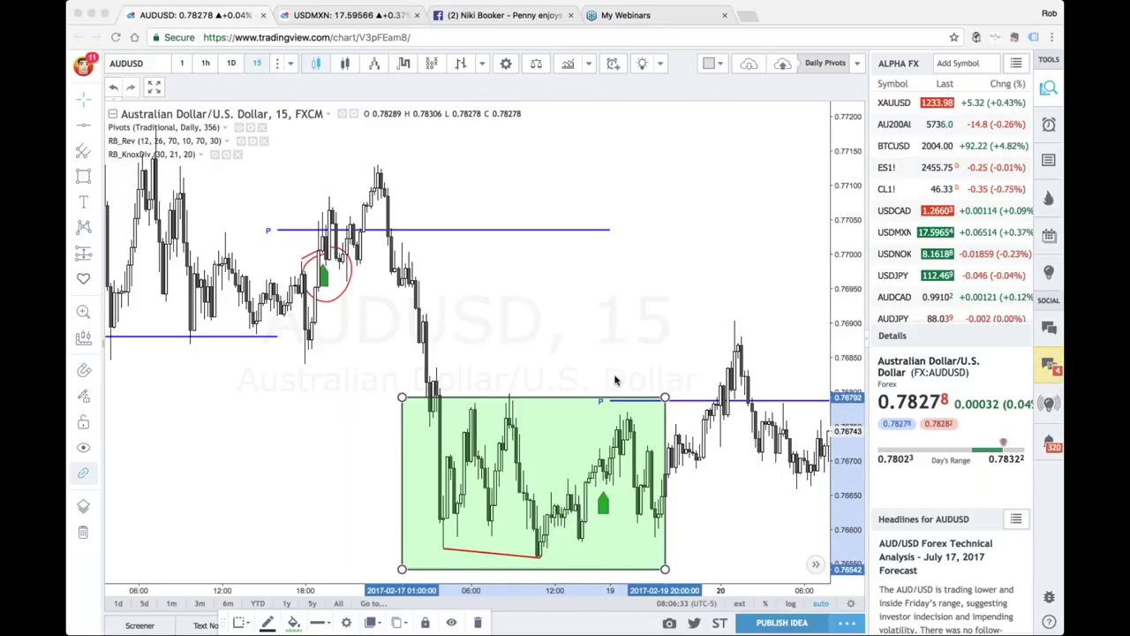
scroll(636, 366, right, 5)
scroll(648, 356, right, 7)
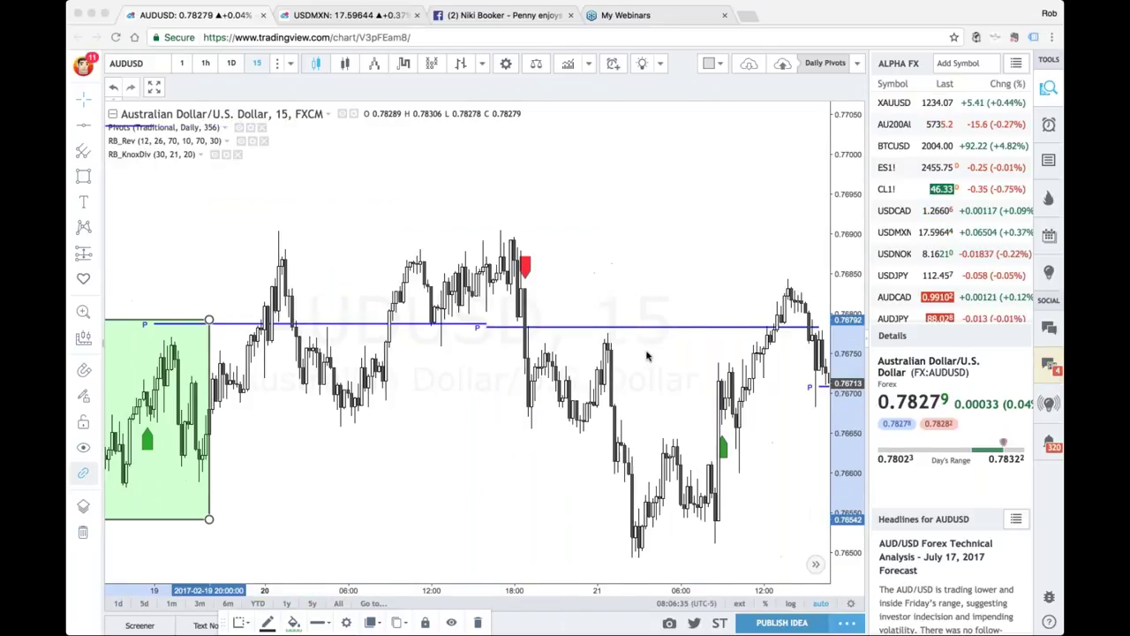
- With the Brush tool, circle the red and green RB REV markers in red
click(94, 180)
click(133, 176)
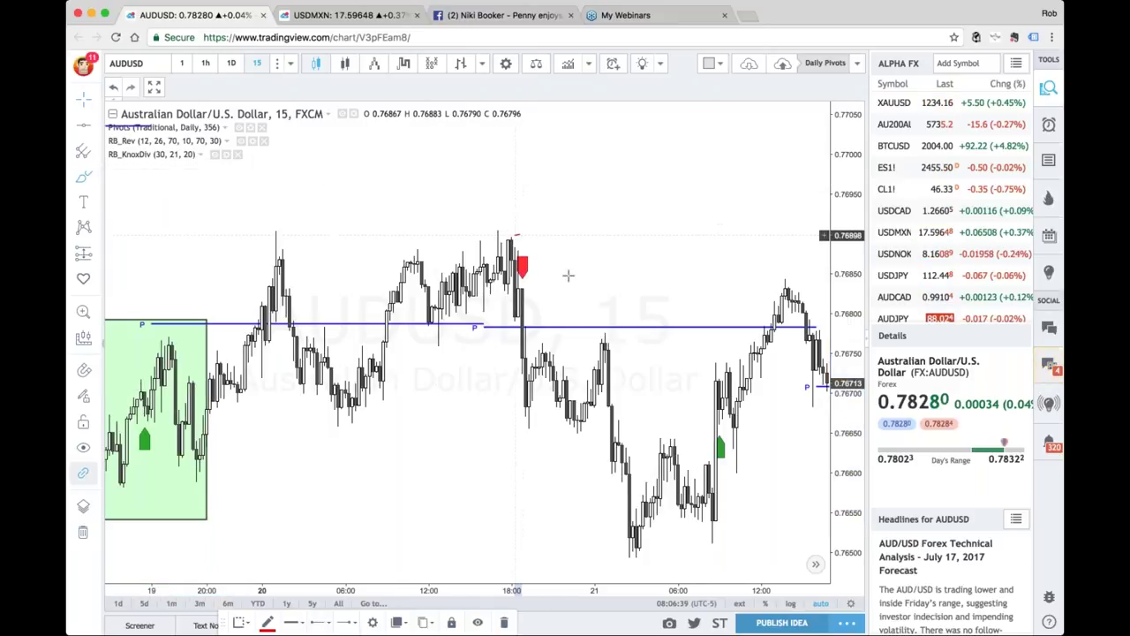
mouse_move(517, 236)
mouse_down()
mouse_move(491, 270)
mouse_move(517, 238)
mouse_up()
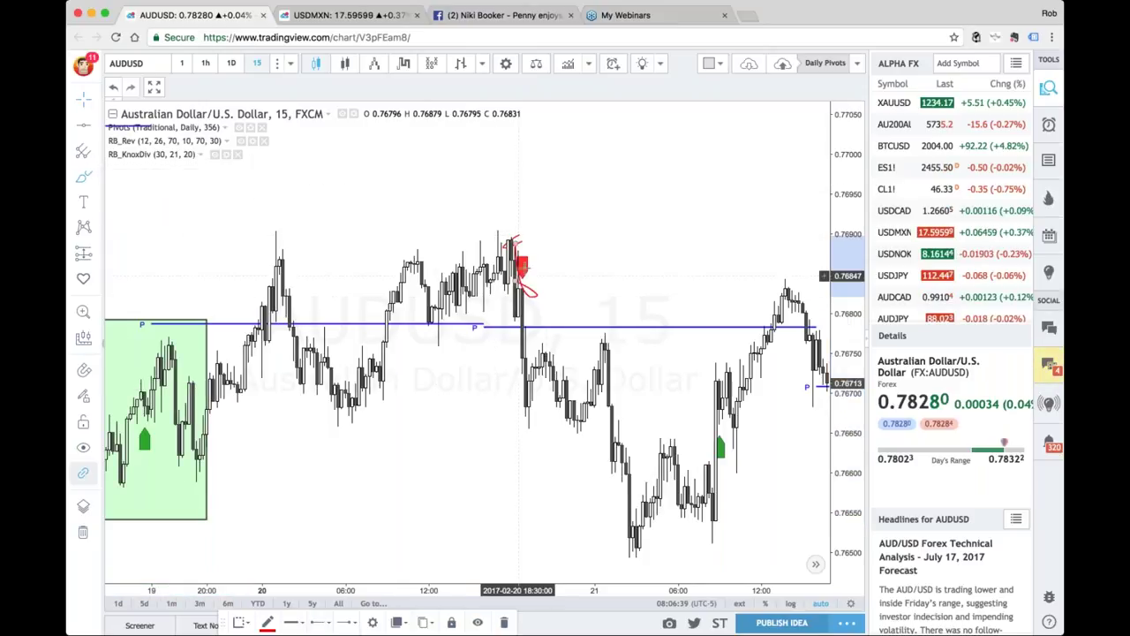
drag(717, 427, 719, 430)
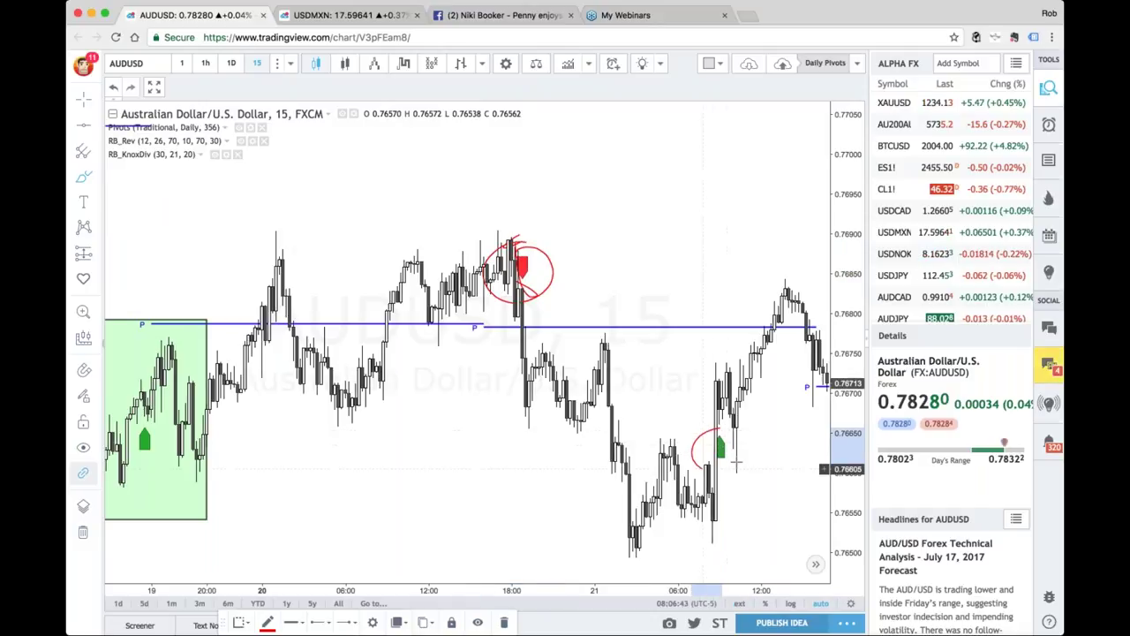
- Circle the second green marker and the red marker at the March 1 top in red
scroll(693, 410, right, 5)
scroll(698, 385, right, 15)
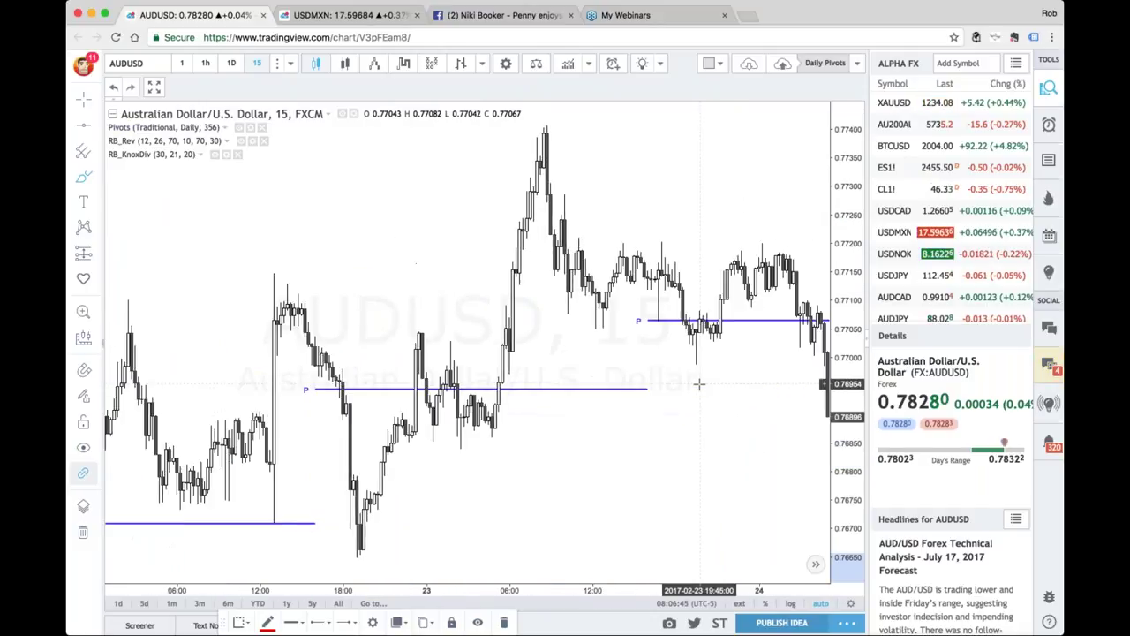
scroll(698, 385, right, 4)
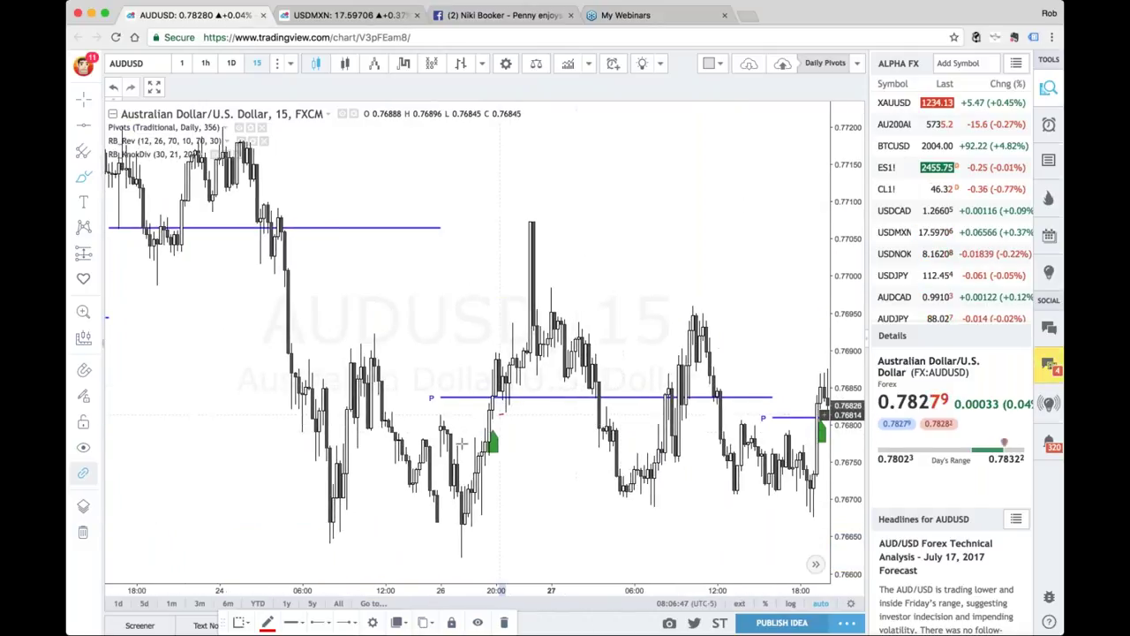
scroll(598, 407, right, 15)
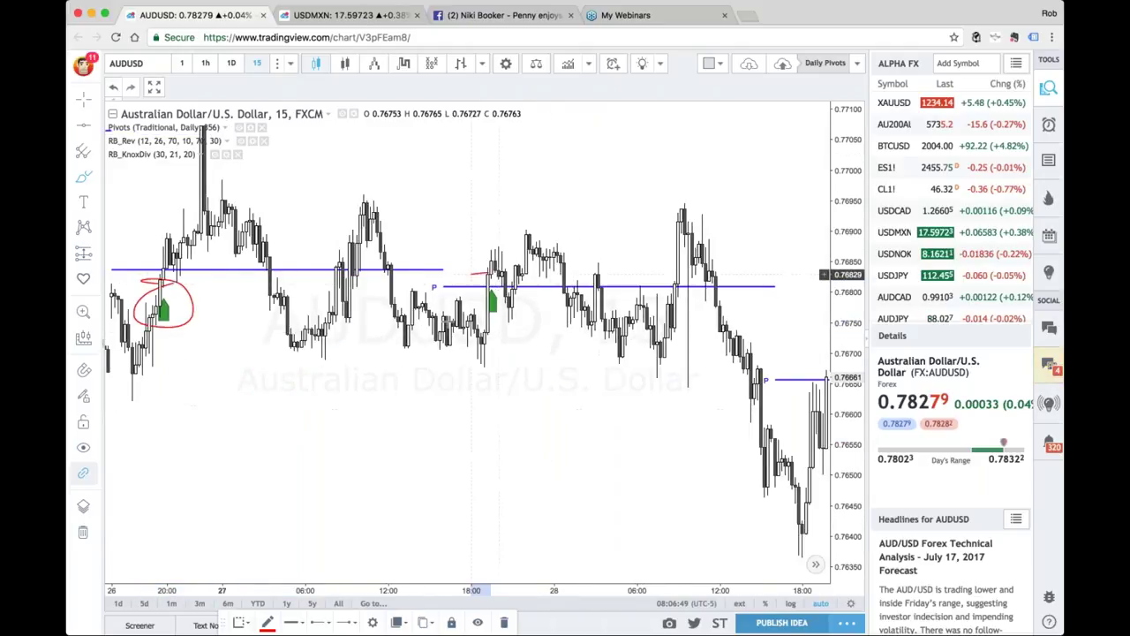
drag(479, 281, 481, 282)
scroll(631, 342, right, 15)
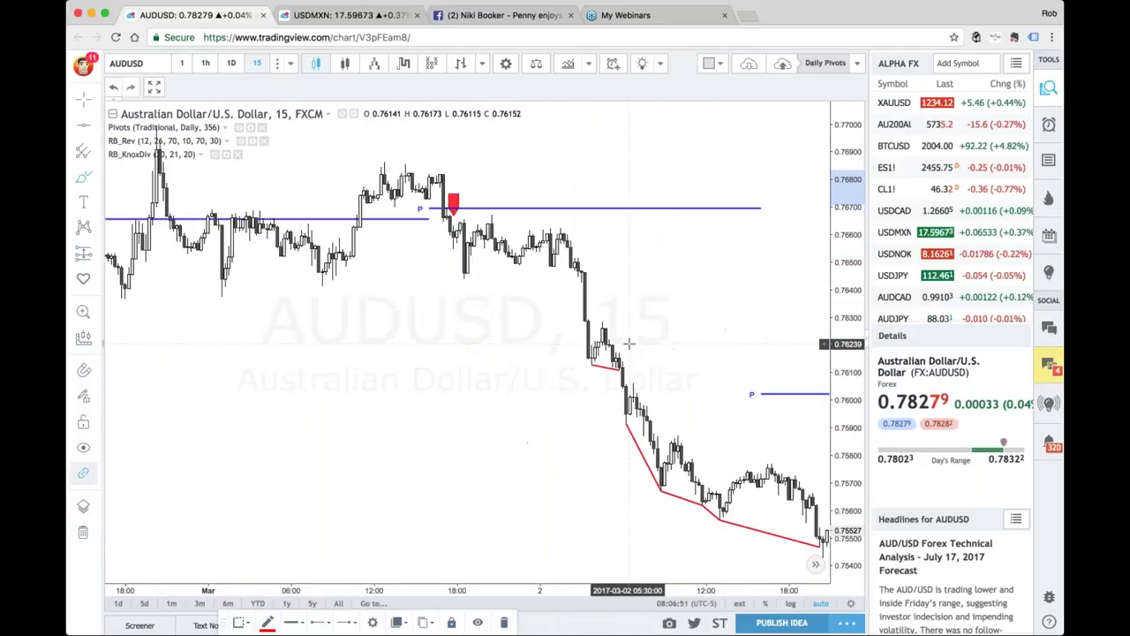
mouse_move(400, 168)
mouse_down()
mouse_move(349, 216)
mouse_move(398, 163)
mouse_up()
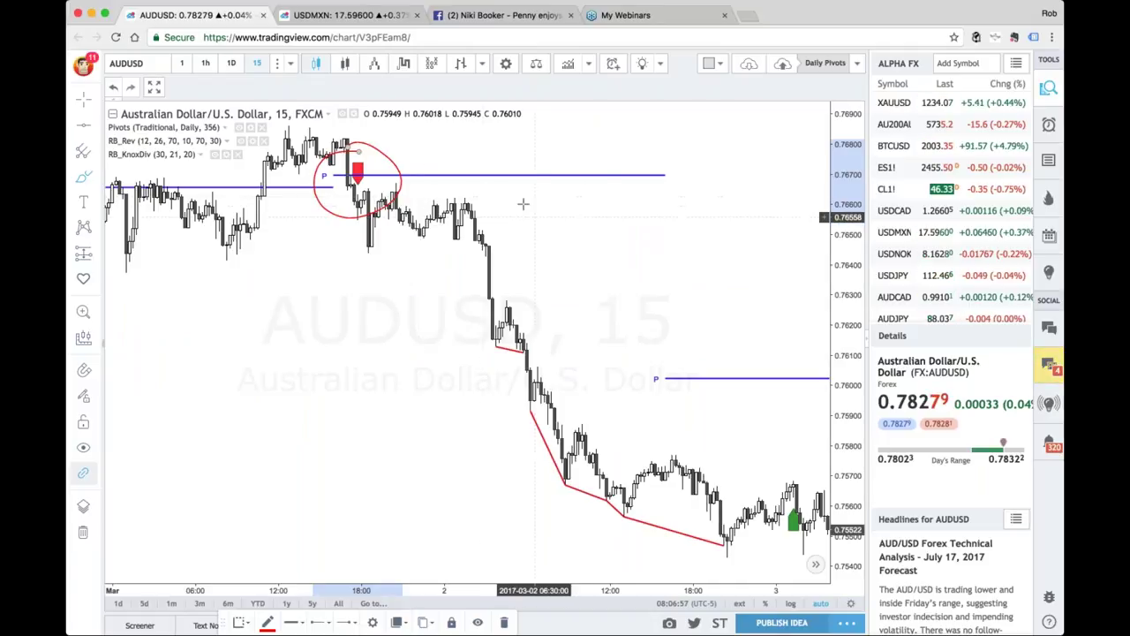
- Draw a curved red arrow with arrowhead down from the March 1 sell signal
drag(433, 161, 562, 291)
drag(548, 239, 559, 285)
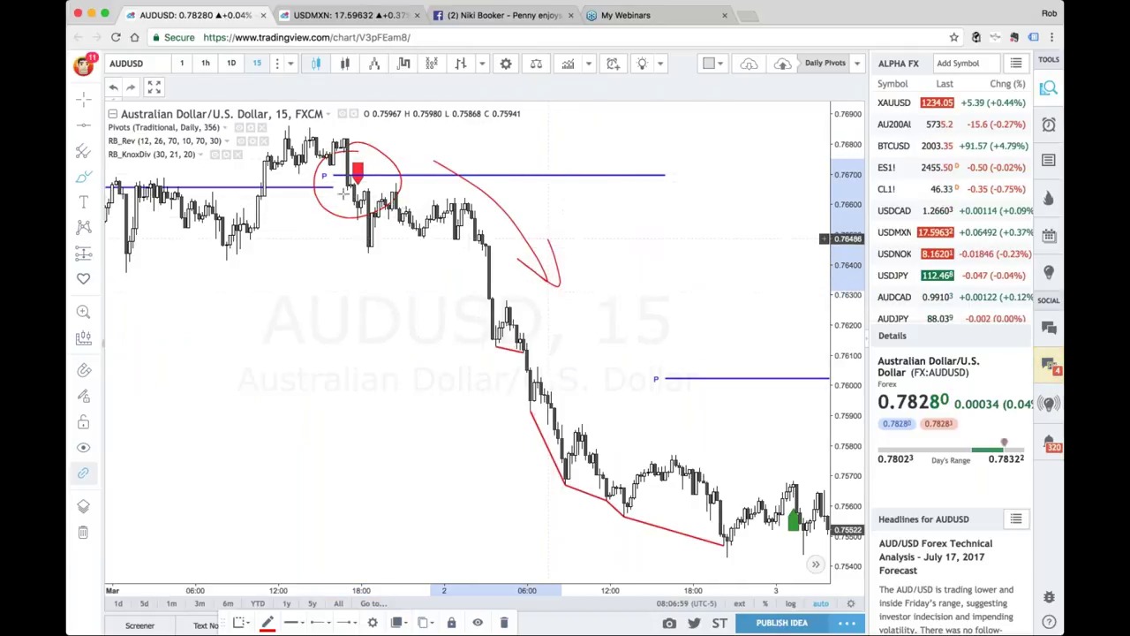
mouse_move(332, 201)
mouse_down()
mouse_move(329, 212)
mouse_move(376, 164)
mouse_up()
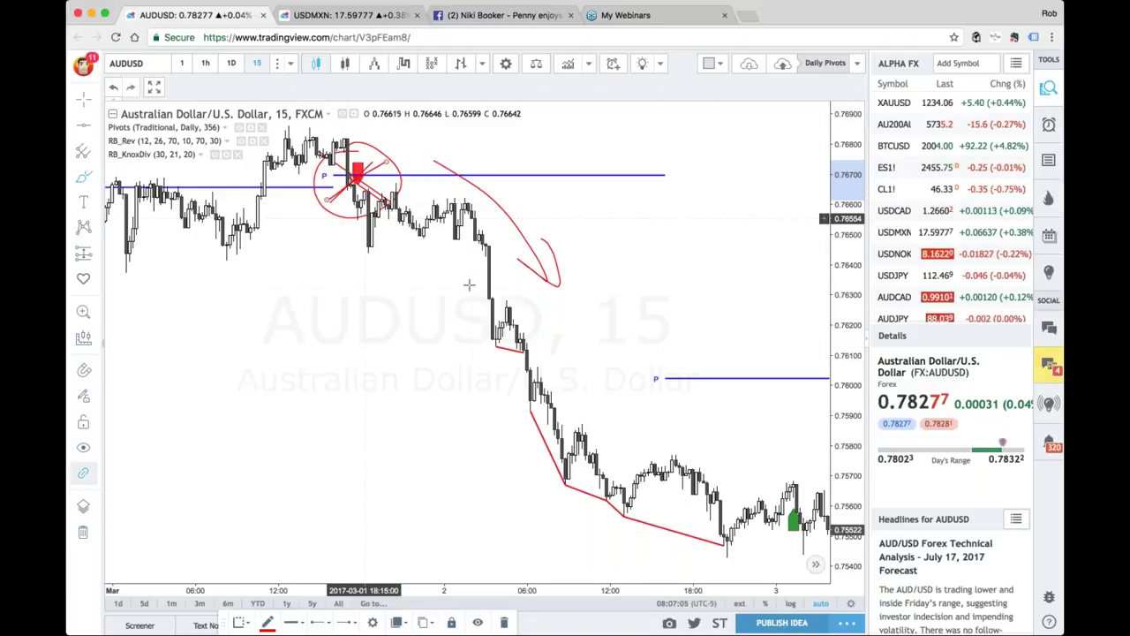
- Box the March 2–3 sideways range in red freehand and draw a red arrow at it
scroll(459, 318, right, 2)
scroll(459, 318, right, 10)
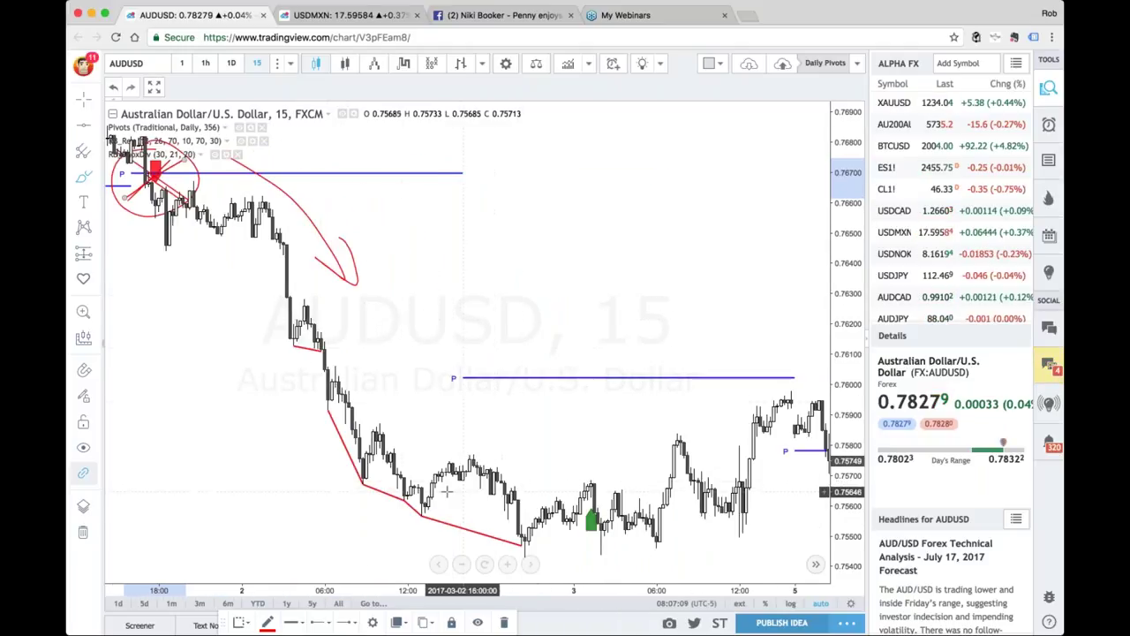
mouse_move(590, 444)
mouse_down()
mouse_move(379, 439)
mouse_move(381, 543)
mouse_move(440, 570)
mouse_move(654, 567)
mouse_move(482, 446)
mouse_up()
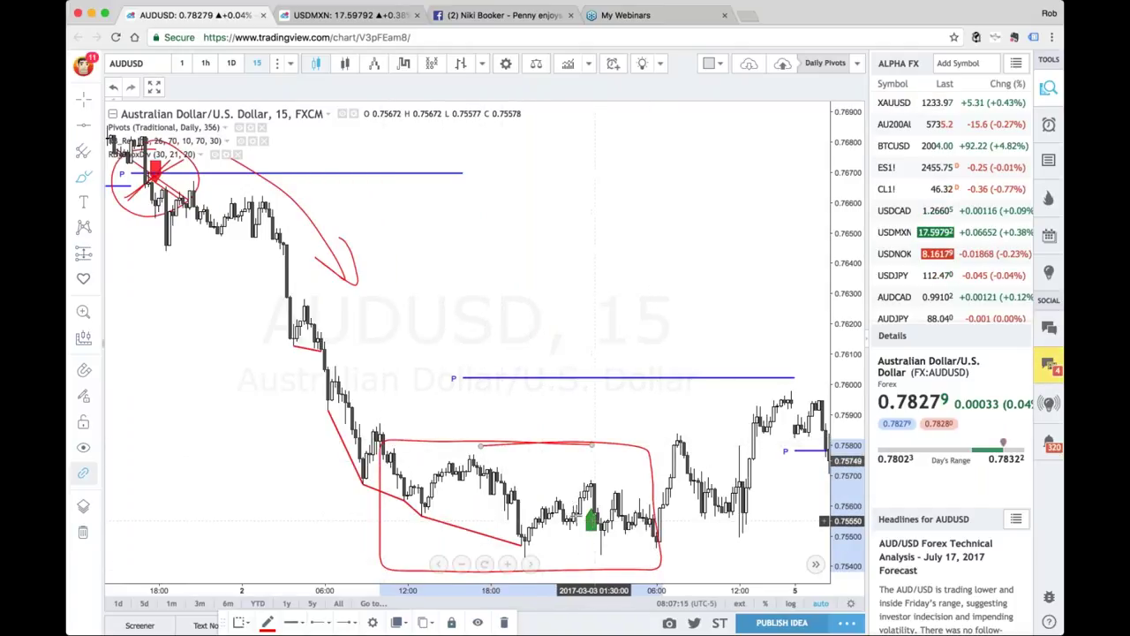
mouse_move(278, 518)
mouse_down()
mouse_move(362, 514)
mouse_move(340, 509)
mouse_move(362, 514)
mouse_move(342, 540)
mouse_up()
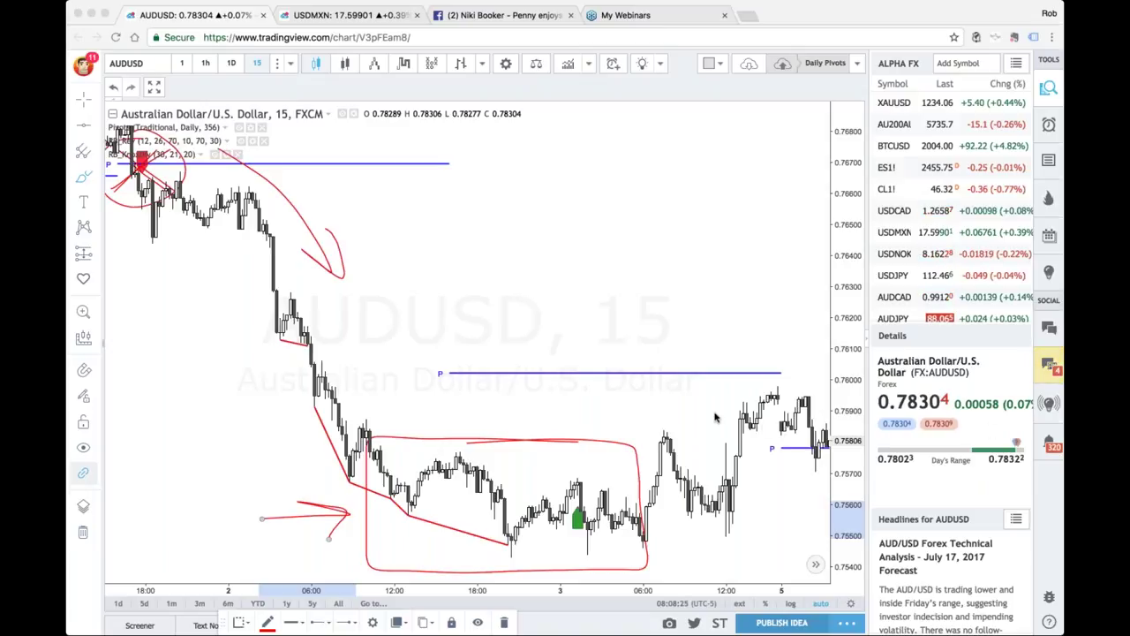
- Scroll the chart to the March 6–7 candles with the sharp price spike
scroll(715, 418, right, 5)
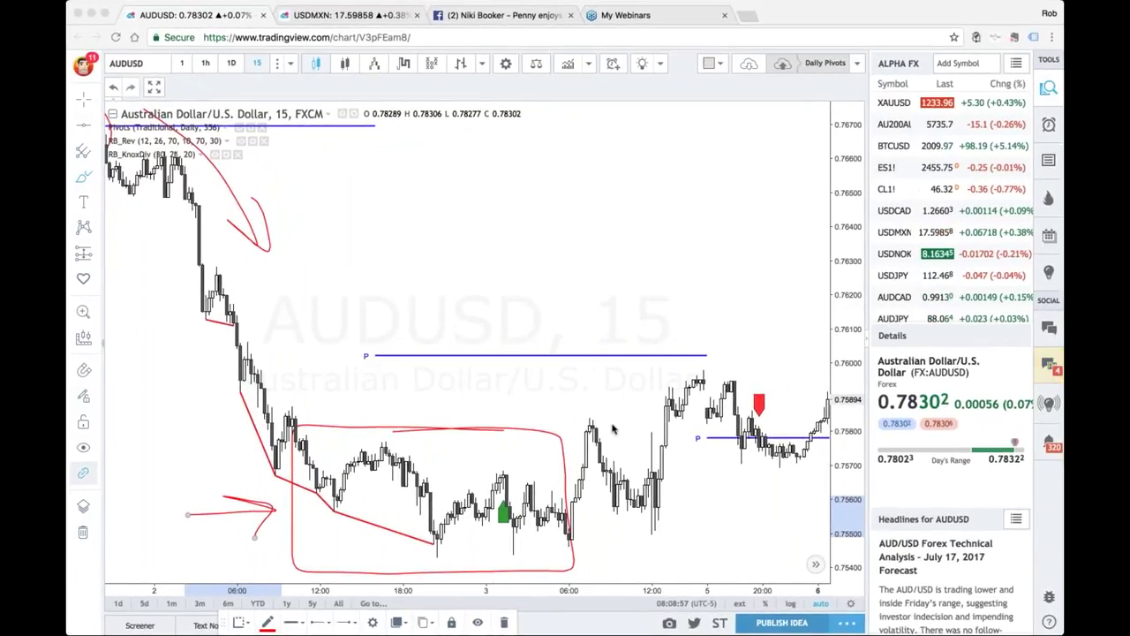
scroll(703, 422, right, 5)
scroll(611, 430, right, 10)
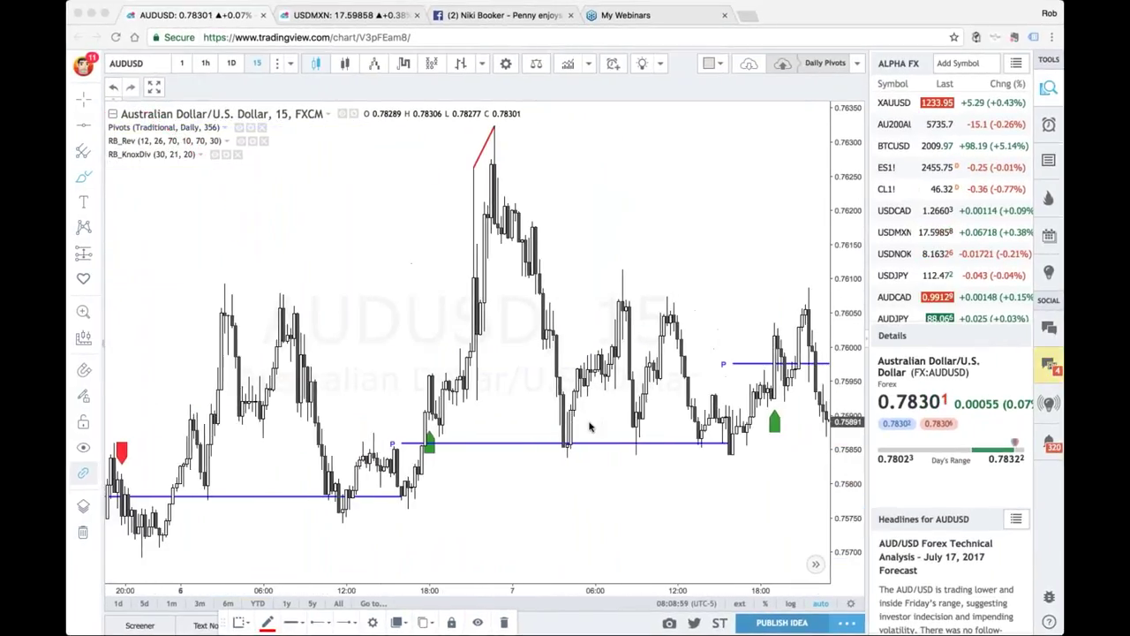
- Ring the price spike high near 0.7630 with a red brush circle
click(95, 176)
click(151, 176)
mouse_move(436, 184)
mouse_down()
mouse_move(484, 131)
mouse_move(505, 132)
mouse_up()
drag(473, 198, 437, 172)
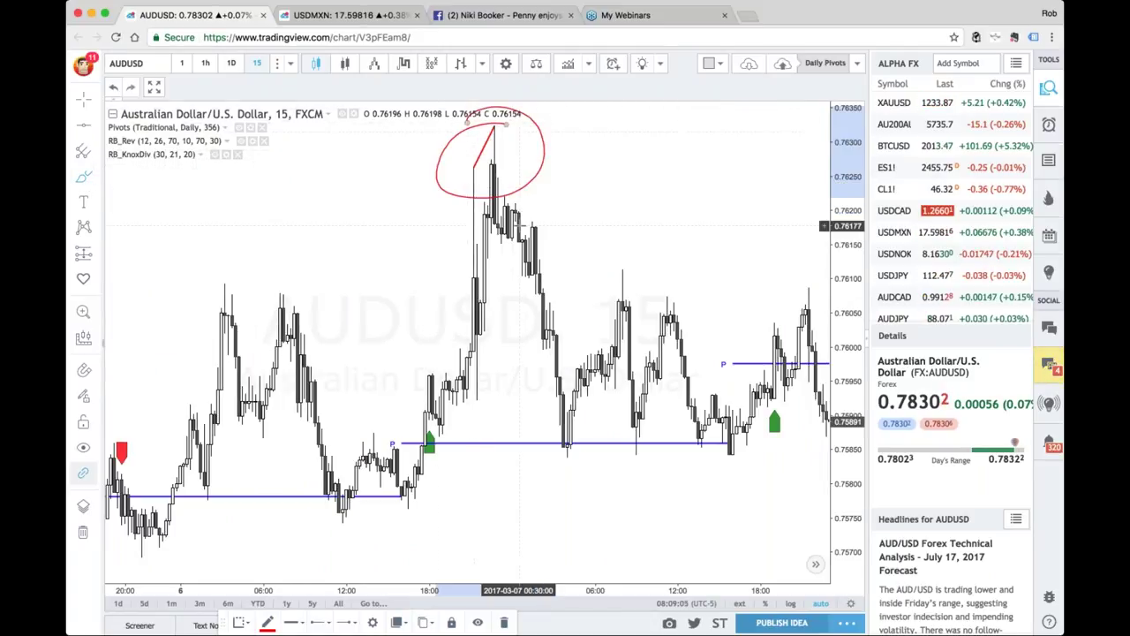
- Draw a dashed trend line rising from the March 6 low and delete the extra falling line
click(95, 124)
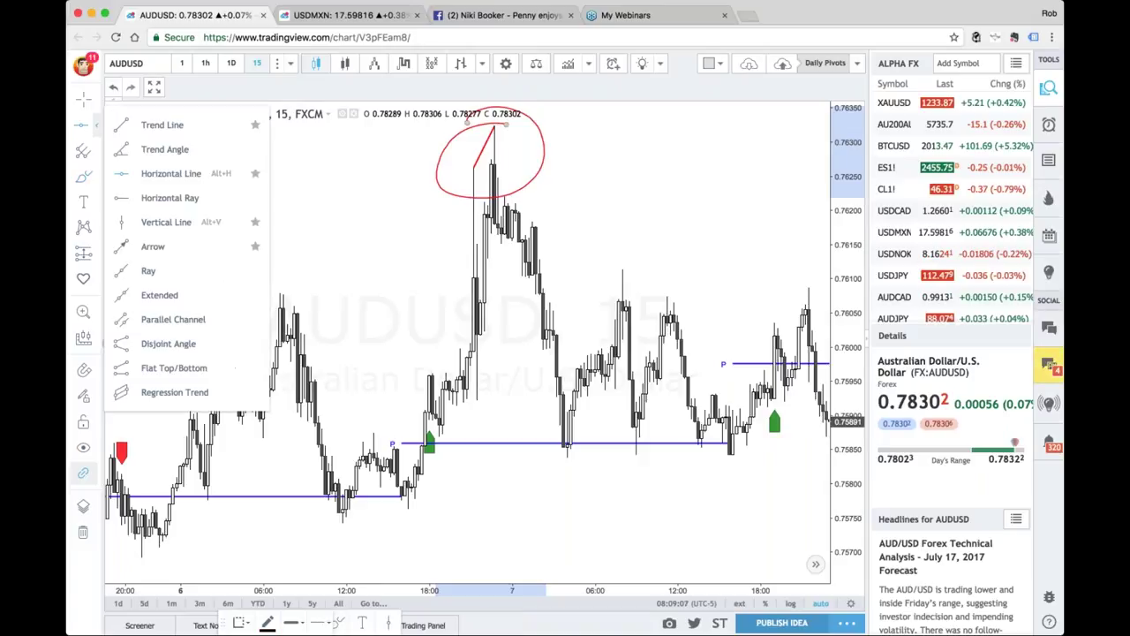
click(147, 133)
click(407, 521)
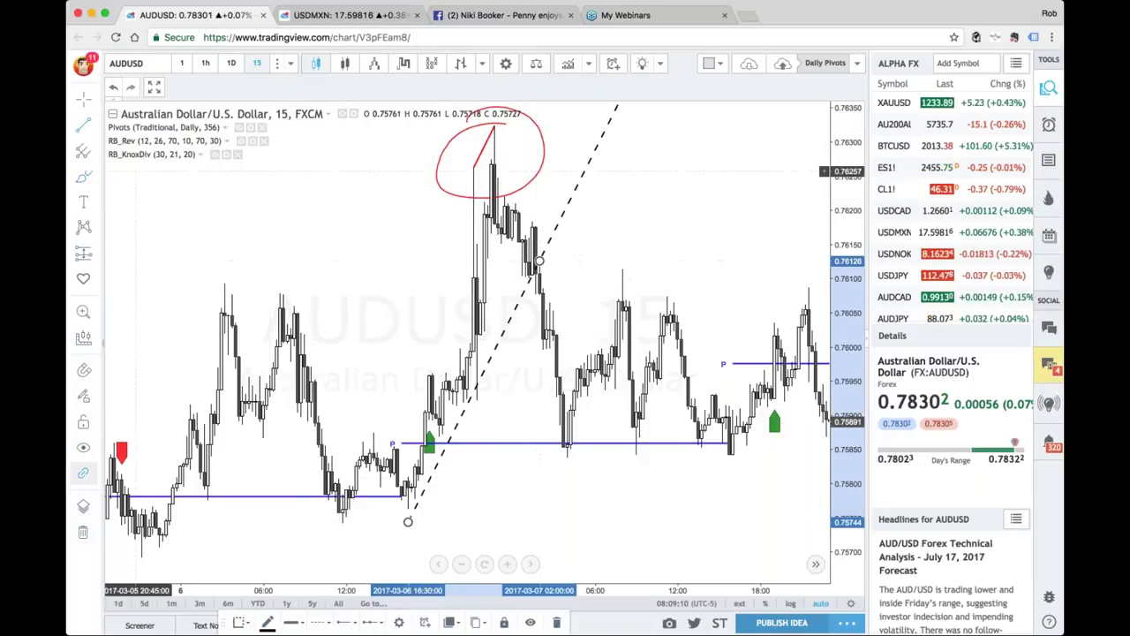
click(95, 124)
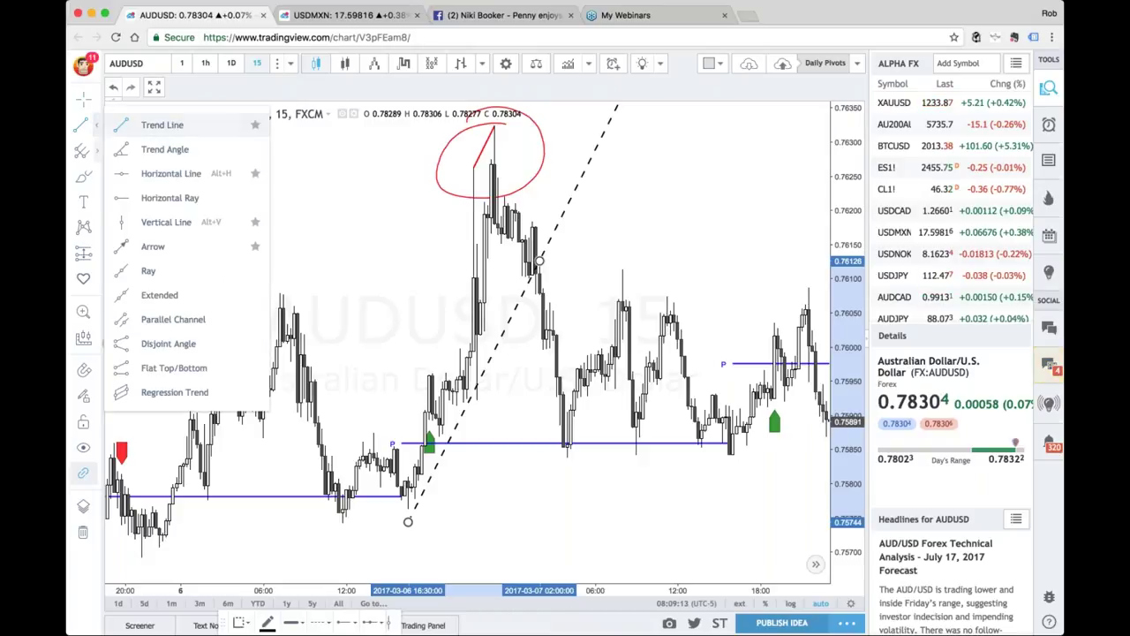
click(162, 124)
click(359, 154)
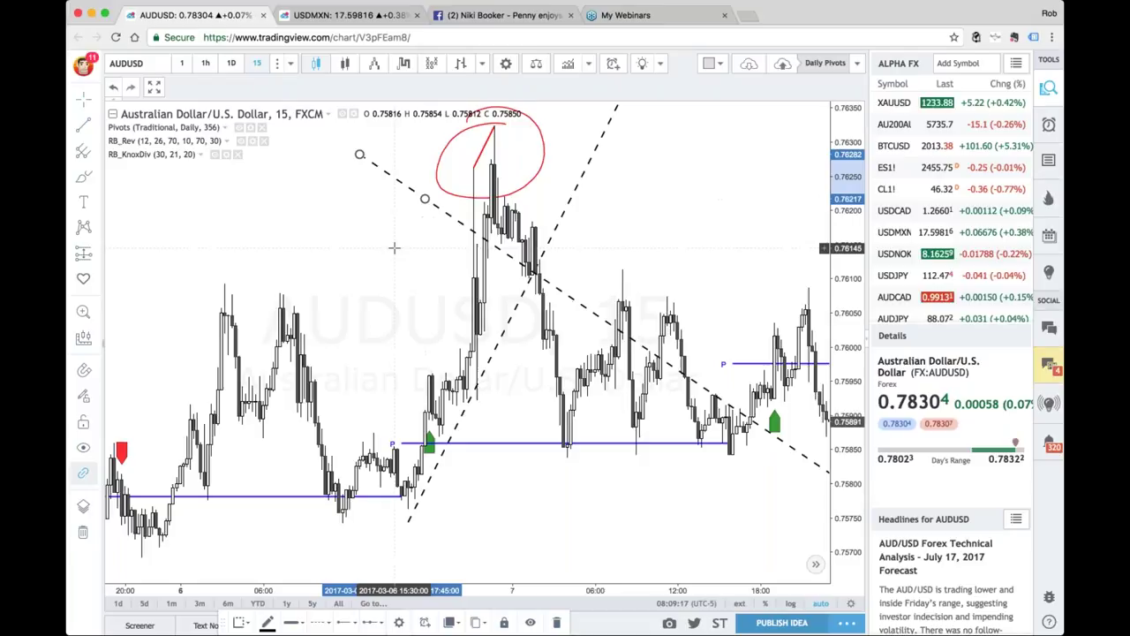
scroll(616, 267, right, 3)
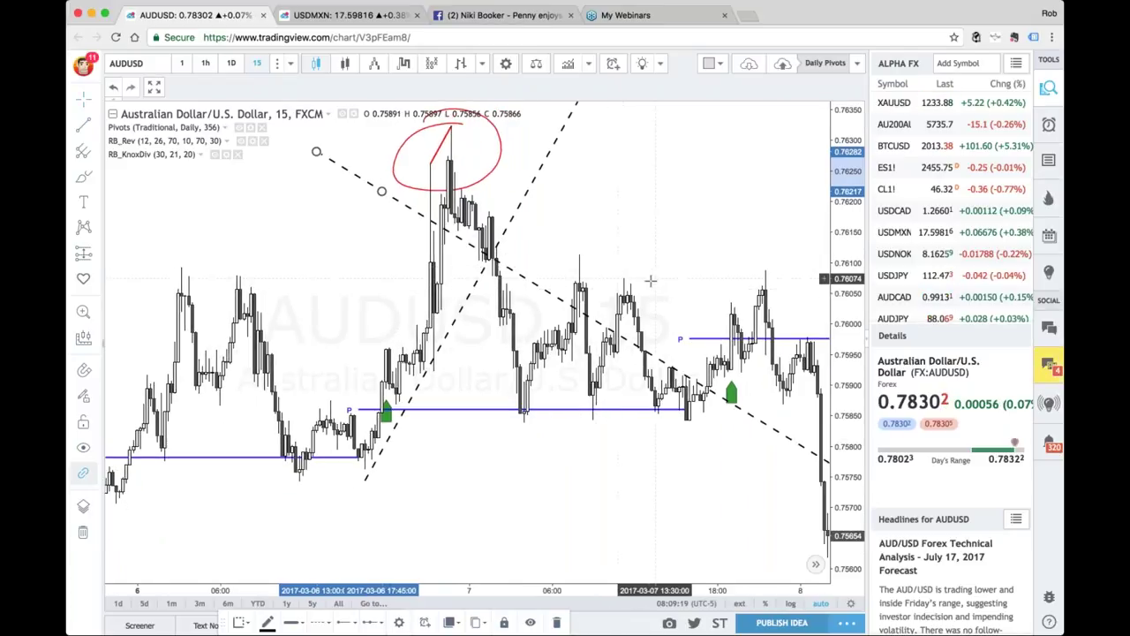
key(Delete)
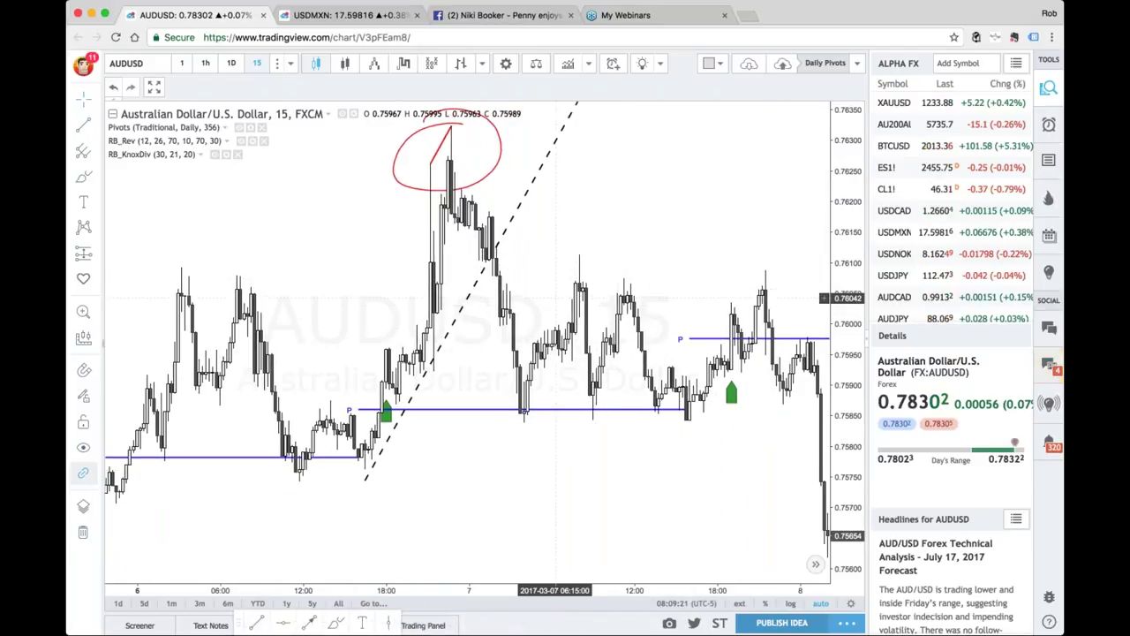